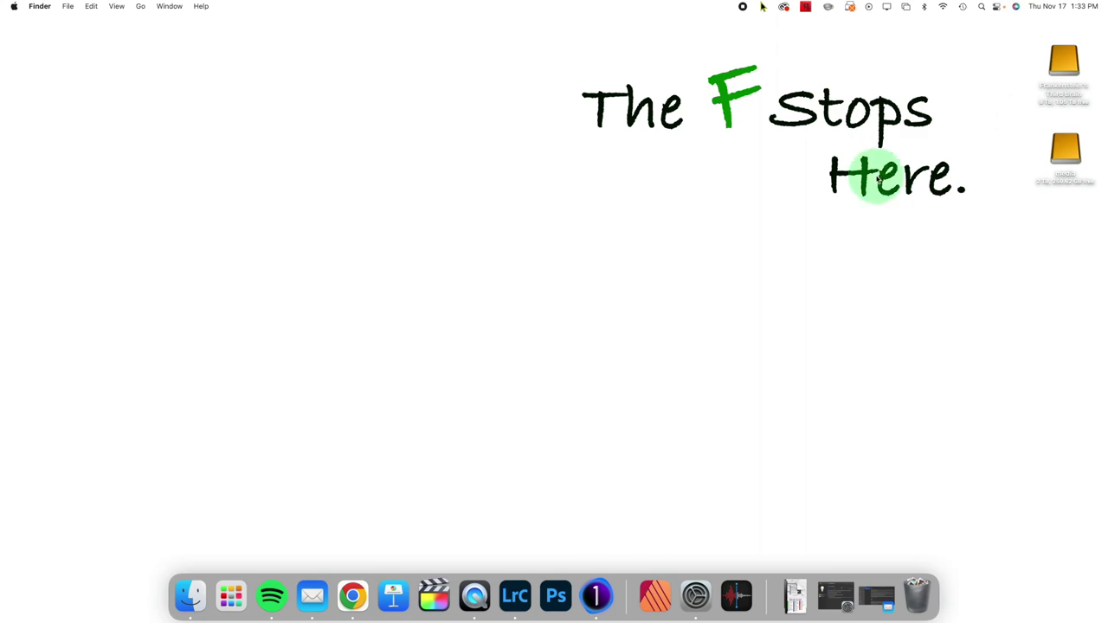
# Switch to Lightroom Classic and create a people mask covering the entire Person 1 in the tricycle photo.
pyautogui.hotkey('ctrl', 'Right')
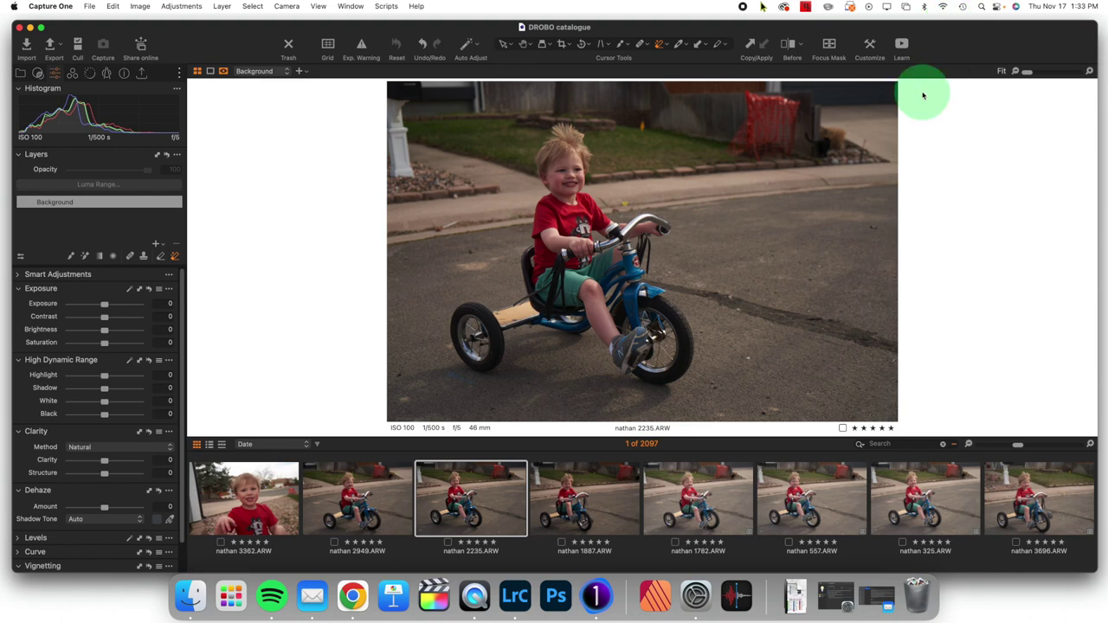
pyautogui.hotkey('ctrl', 'Right')
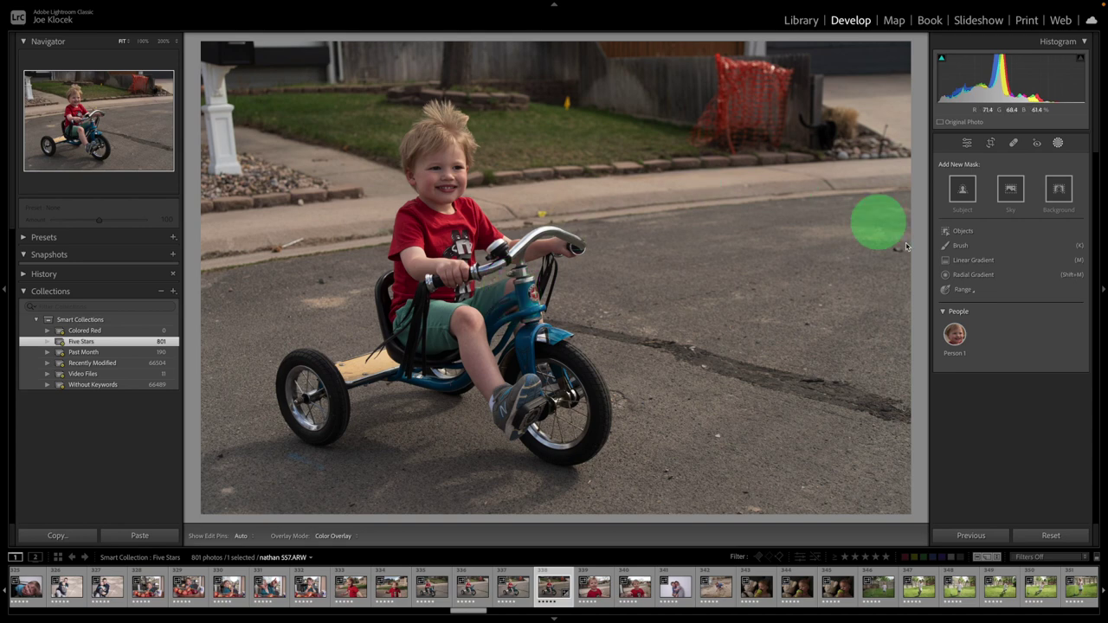
pyautogui.click(1056, 145)
pyautogui.click(1057, 145)
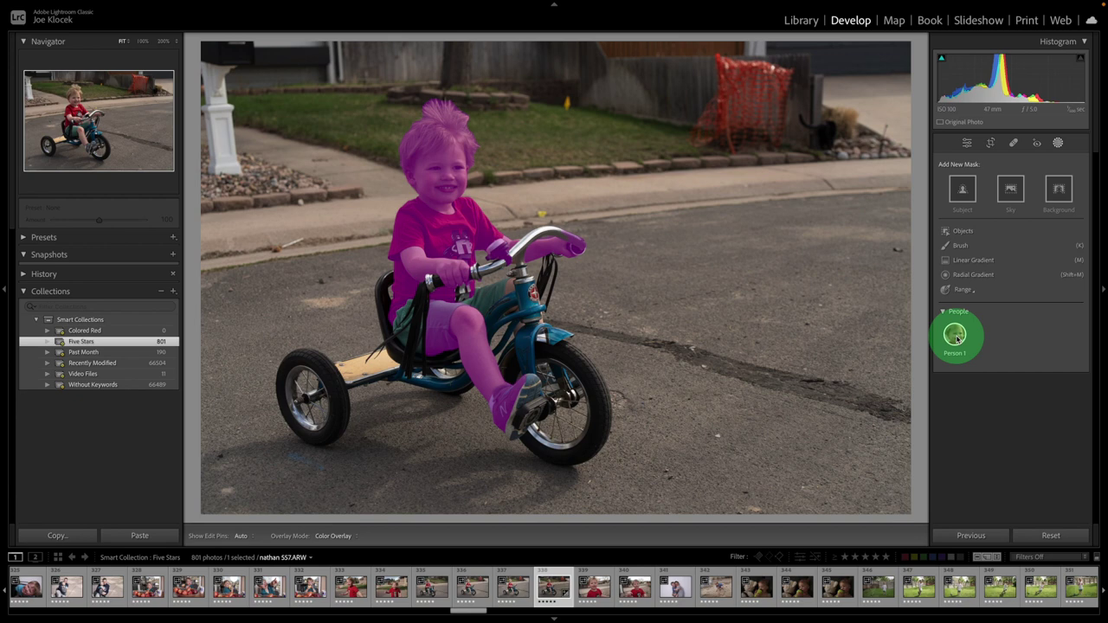
pyautogui.click(956, 337)
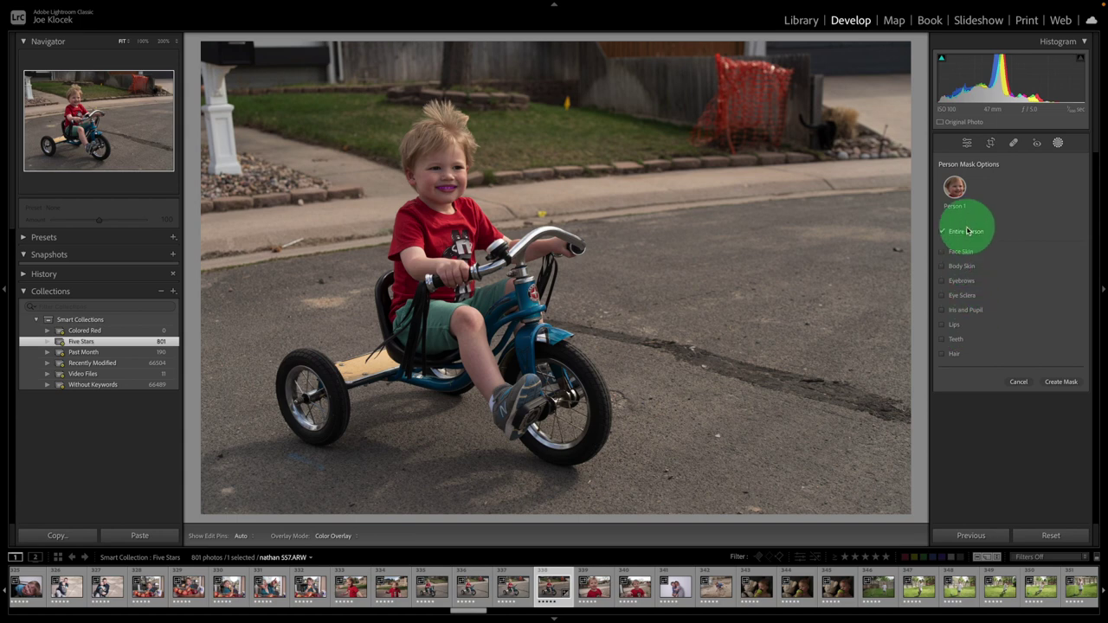
pyautogui.click(1061, 381)
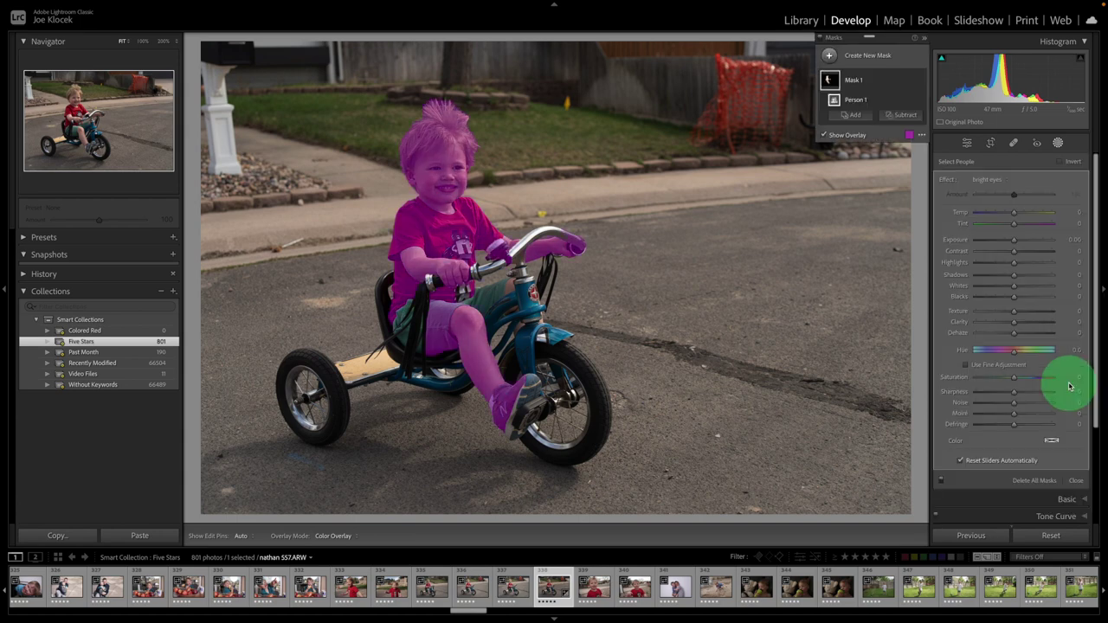
# Inspect the person mask at 100% around the boy's hair, face, hands and legs.
pyautogui.click(141, 40)
pyautogui.click(84, 90)
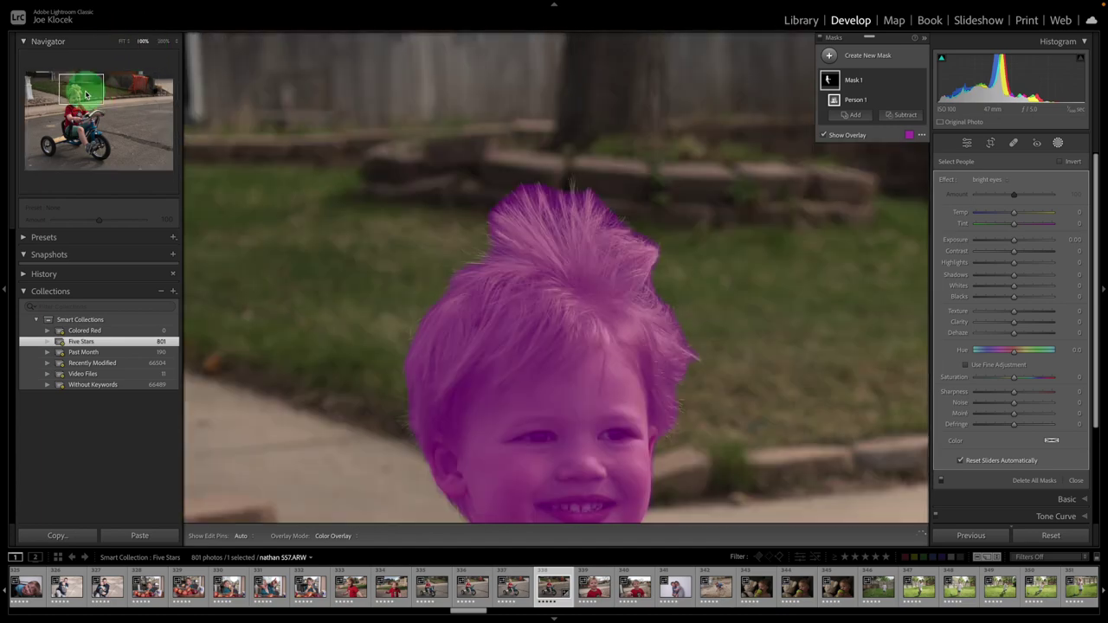
pyautogui.moveTo(85, 92); pyautogui.dragTo(85, 91)
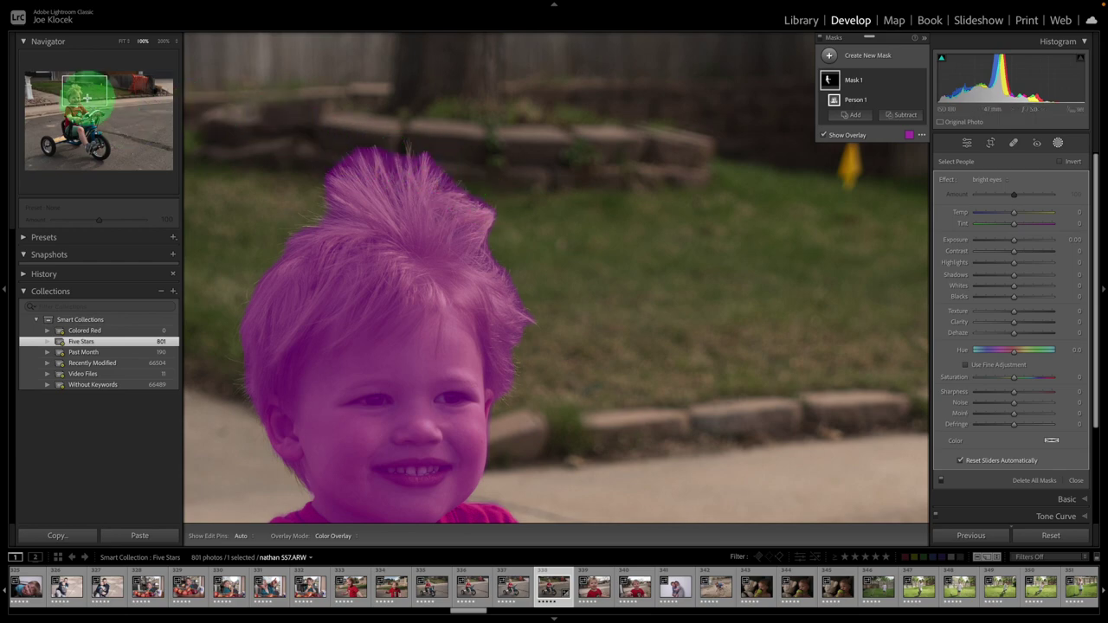
pyautogui.moveTo(87, 98); pyautogui.dragTo(95, 128)
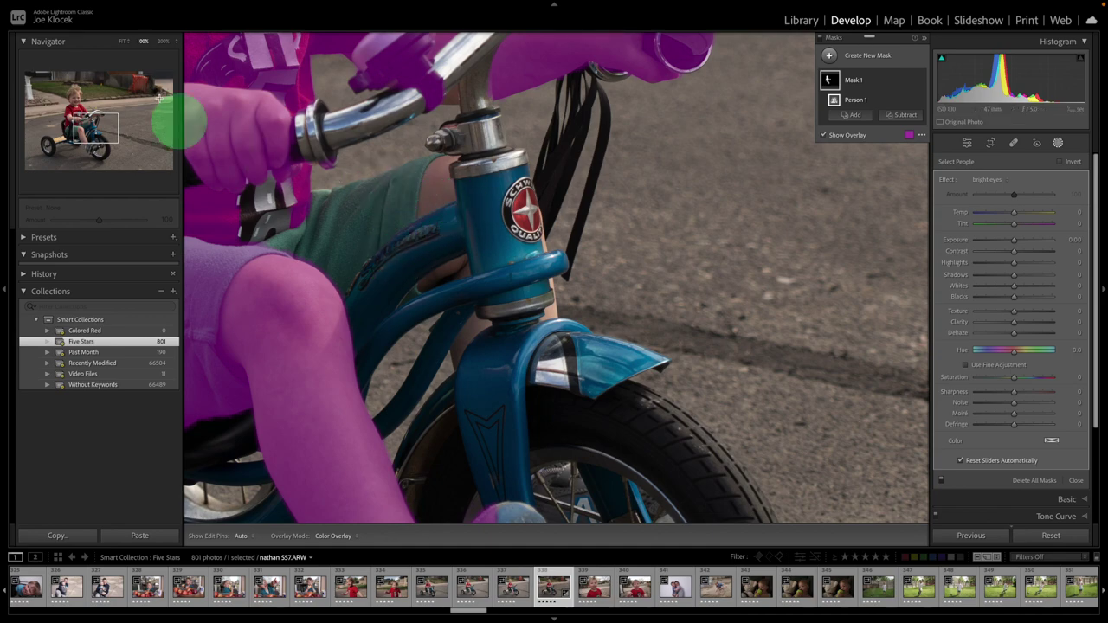
pyautogui.click(122, 43)
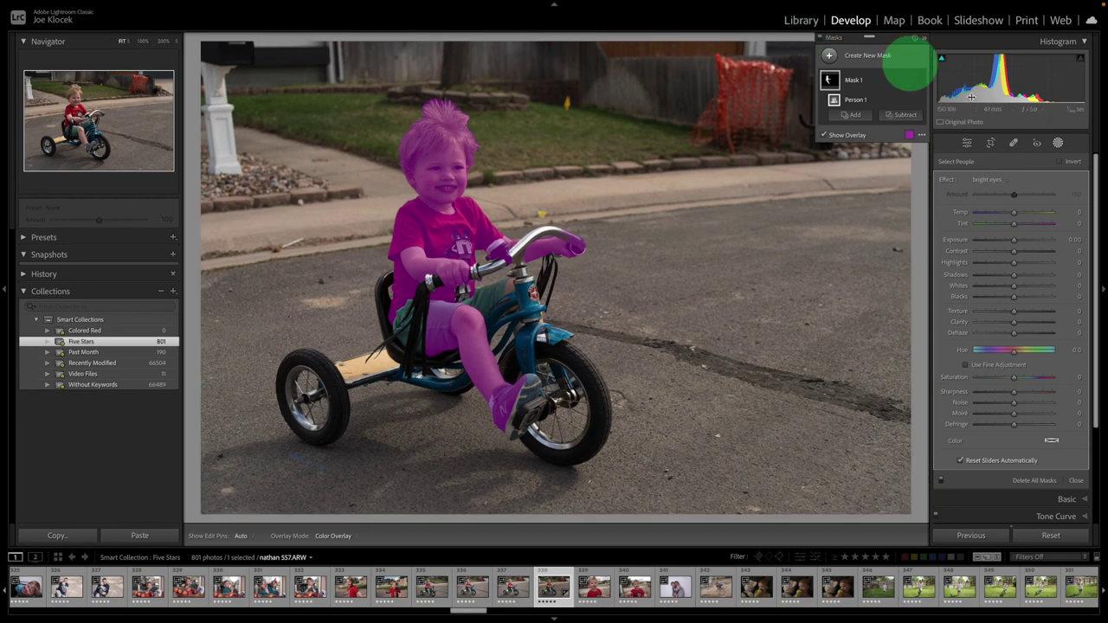
# Add the tricycle's head tube and the upper part of its front tire to Mask 1 as two object selections.
pyautogui.click(863, 117)
pyautogui.click(870, 205)
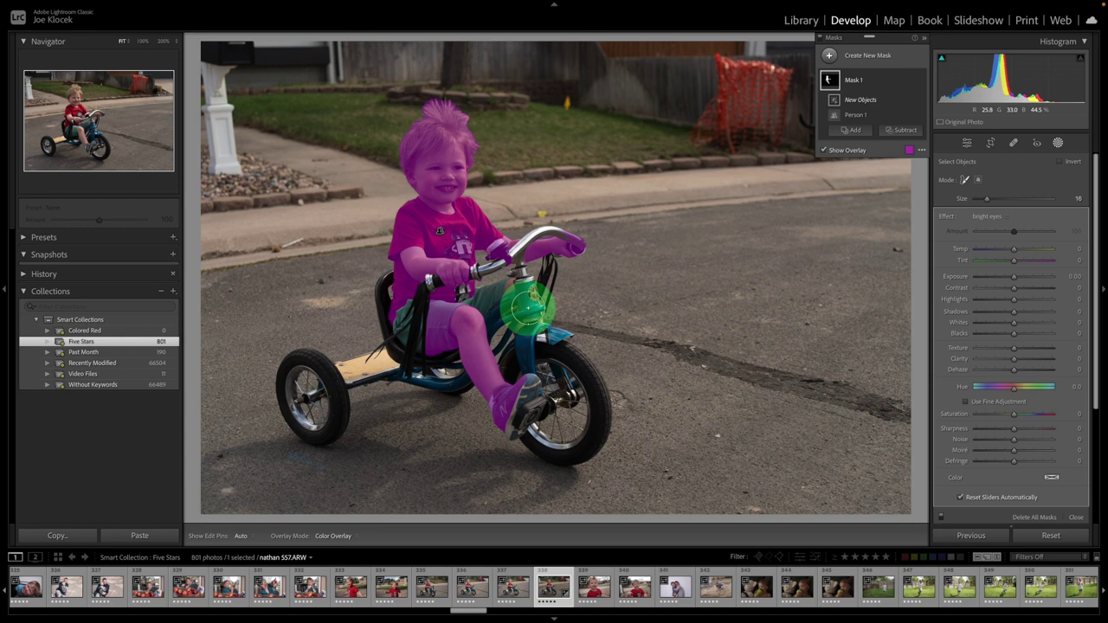
pyautogui.moveTo(528, 303); pyautogui.dragTo(527, 305)
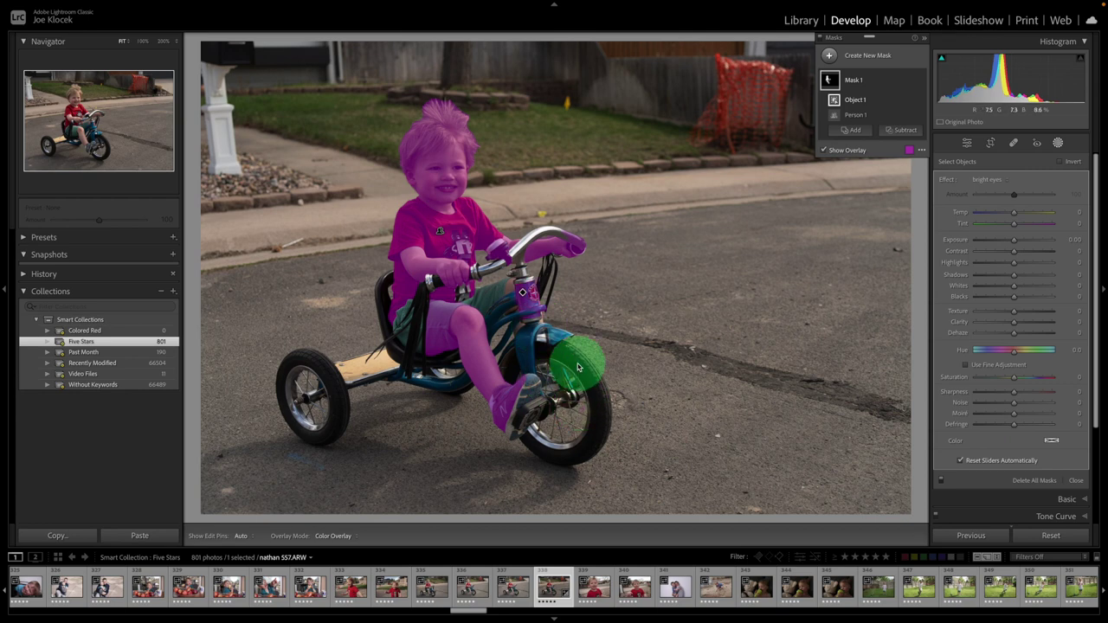
pyautogui.click(850, 130)
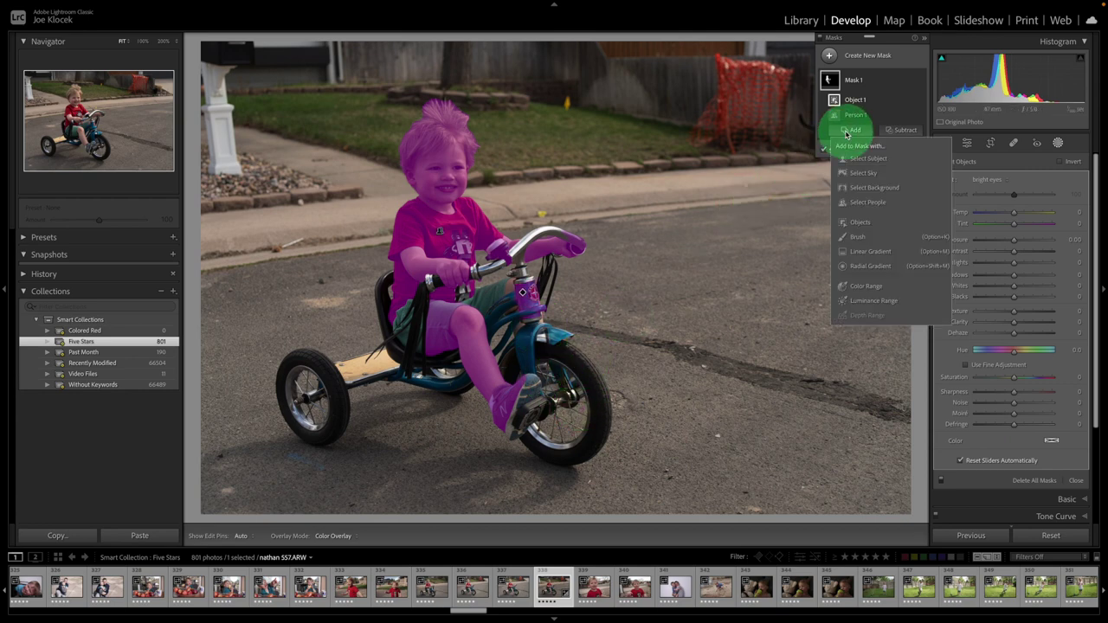
pyautogui.click(857, 222)
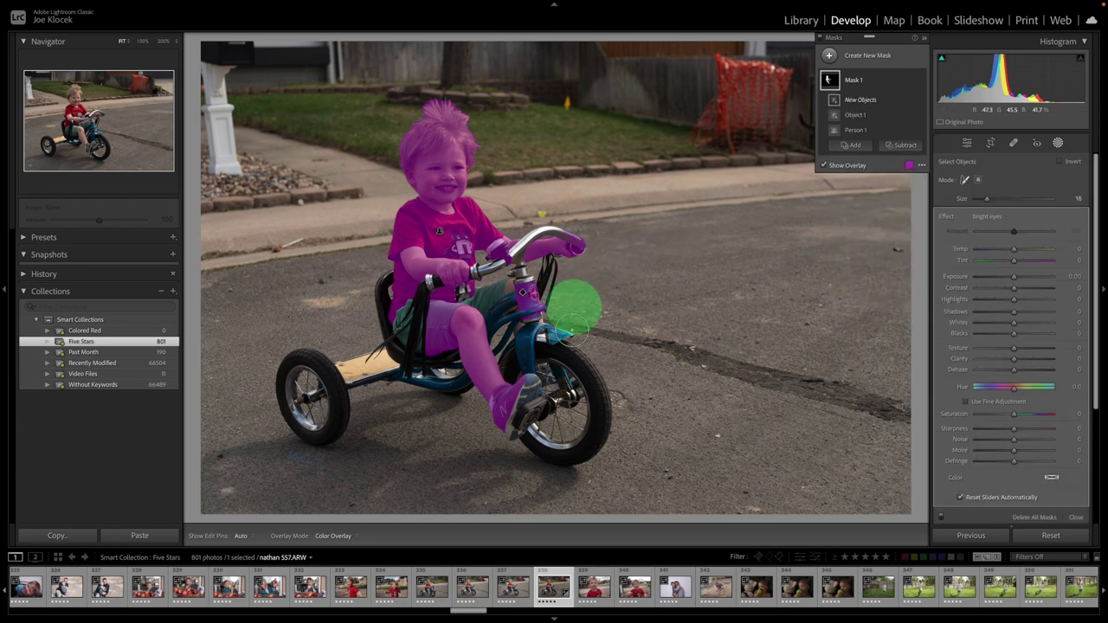
pyautogui.moveTo(571, 365); pyautogui.dragTo(558, 381)
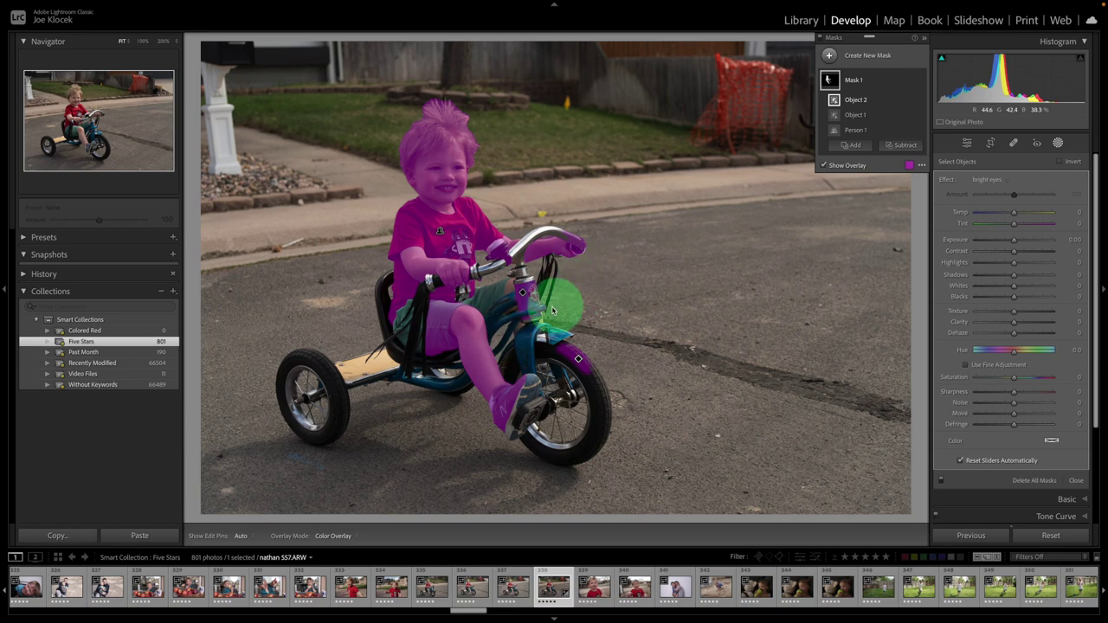
pyautogui.click(522, 296)
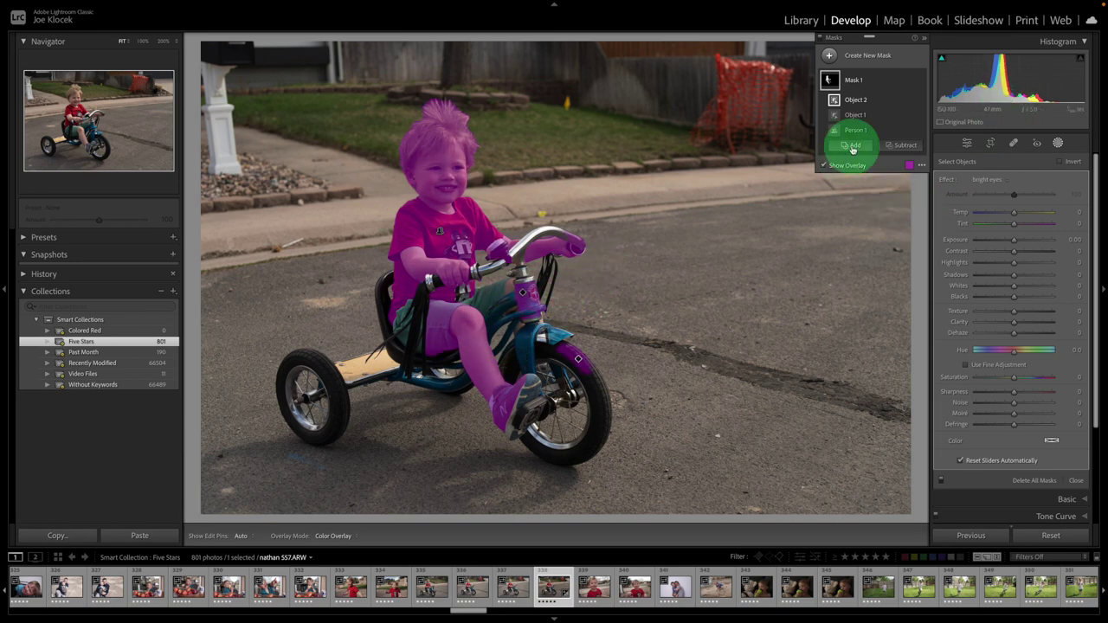
# Add a brush component with Feather 87 to Mask 1 and paint over the tricycle's front wheel, handlebars, frame, seat and rear deck.
pyautogui.click(840, 145)
pyautogui.click(862, 251)
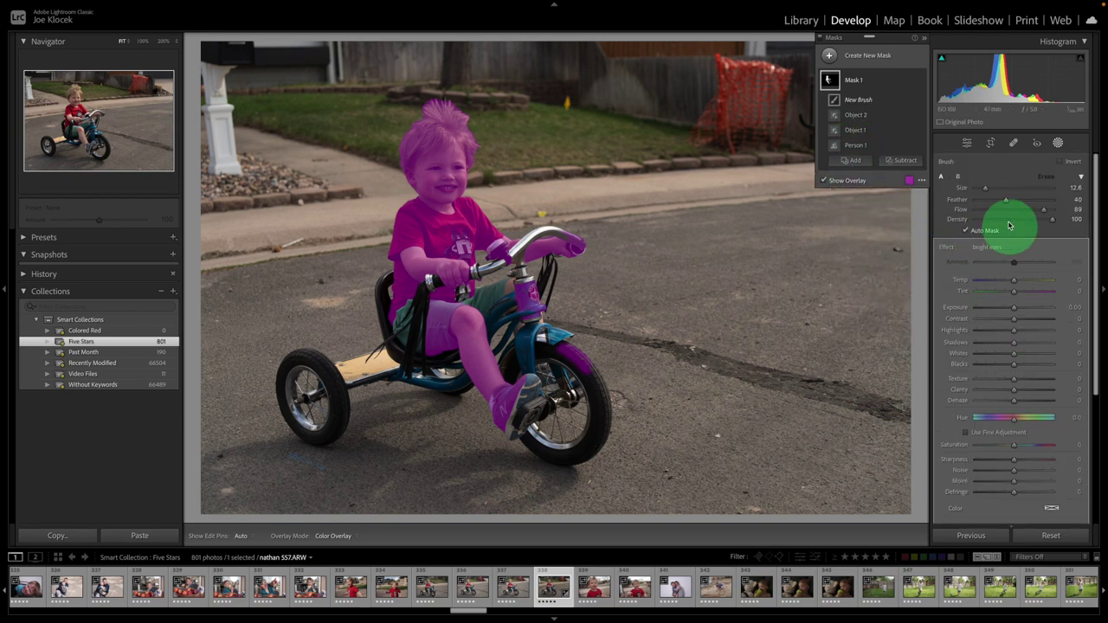
pyautogui.click(965, 232)
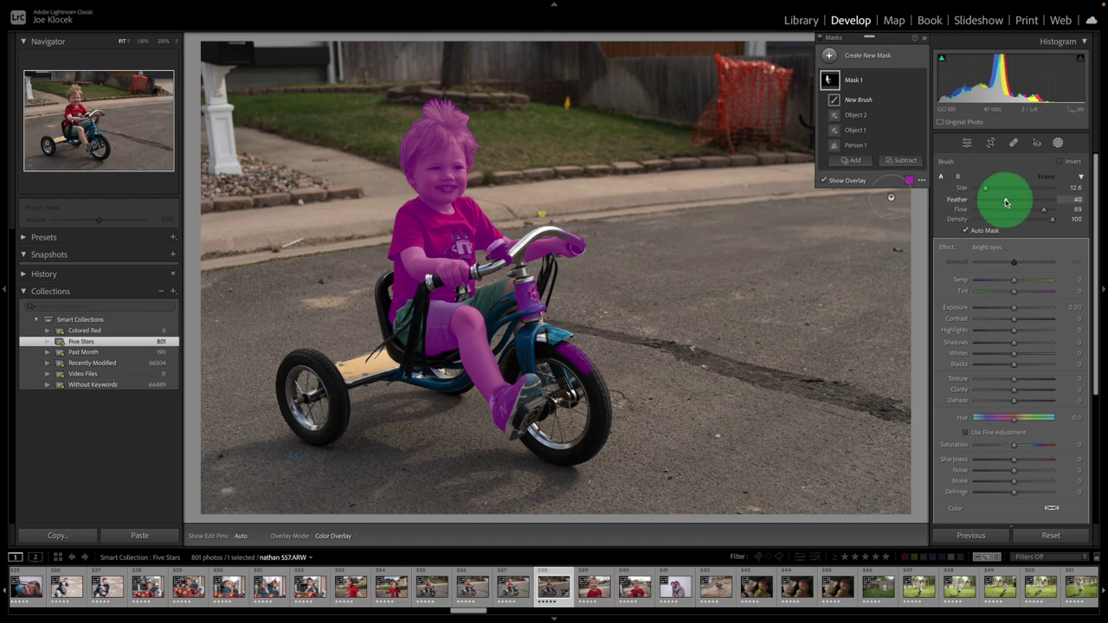
pyautogui.moveTo(1005, 200); pyautogui.dragTo(1041, 203)
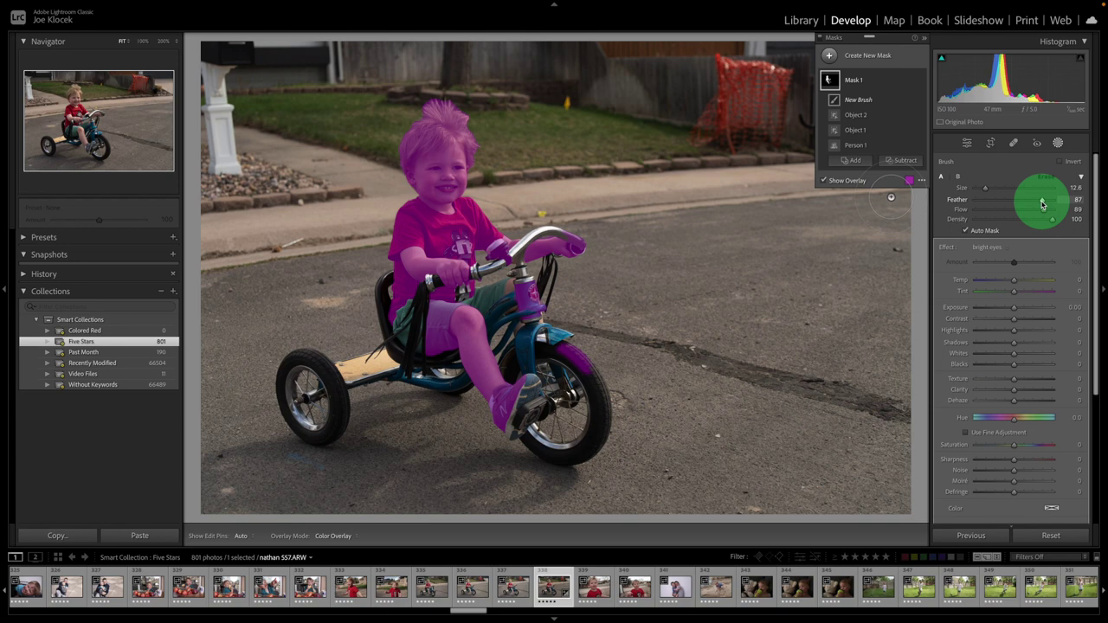
pyautogui.moveTo(343, 373)
pyautogui.mouseDown()
pyautogui.moveTo(401, 355)
pyautogui.moveTo(386, 282)
pyautogui.moveTo(464, 252)
pyautogui.moveTo(477, 269)
pyautogui.moveTo(502, 265)
pyautogui.moveTo(531, 233)
pyautogui.moveTo(561, 233)
pyautogui.moveTo(516, 282)
pyautogui.moveTo(529, 322)
pyautogui.moveTo(599, 387)
pyautogui.moveTo(595, 432)
pyautogui.moveTo(567, 449)
pyautogui.moveTo(523, 434)
pyautogui.moveTo(505, 363)
pyautogui.moveTo(535, 346)
pyautogui.moveTo(507, 295)
pyautogui.moveTo(443, 329)
pyautogui.mouseUp()
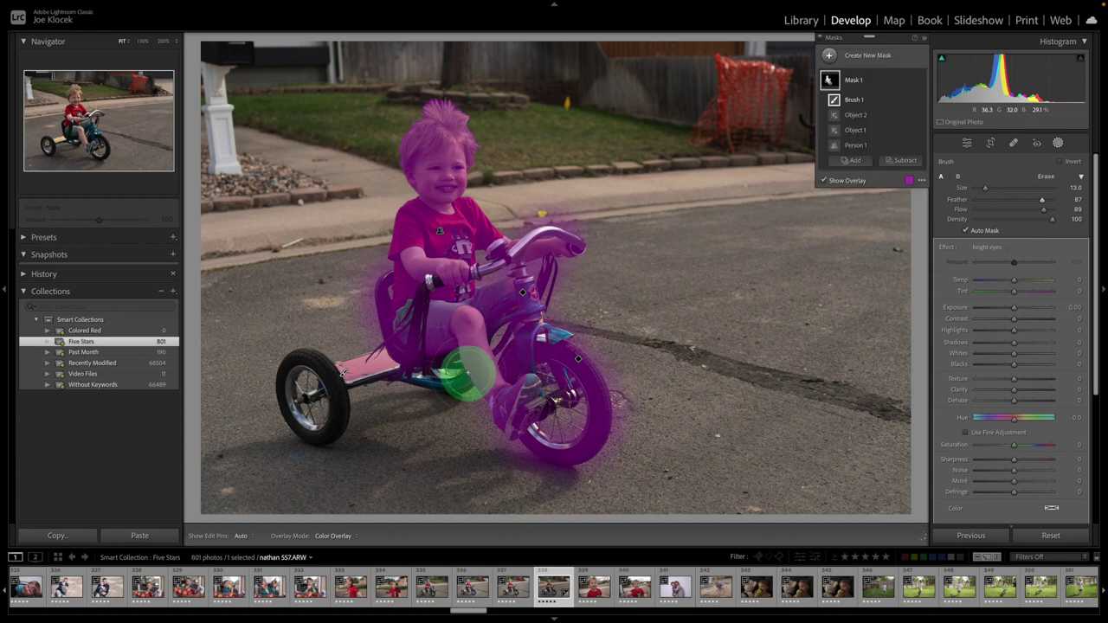
# Set the brush size to 9.7 and paint the tricycle's two rear wheels and the lower frame into the mask.
pyautogui.rightClick(468, 373)
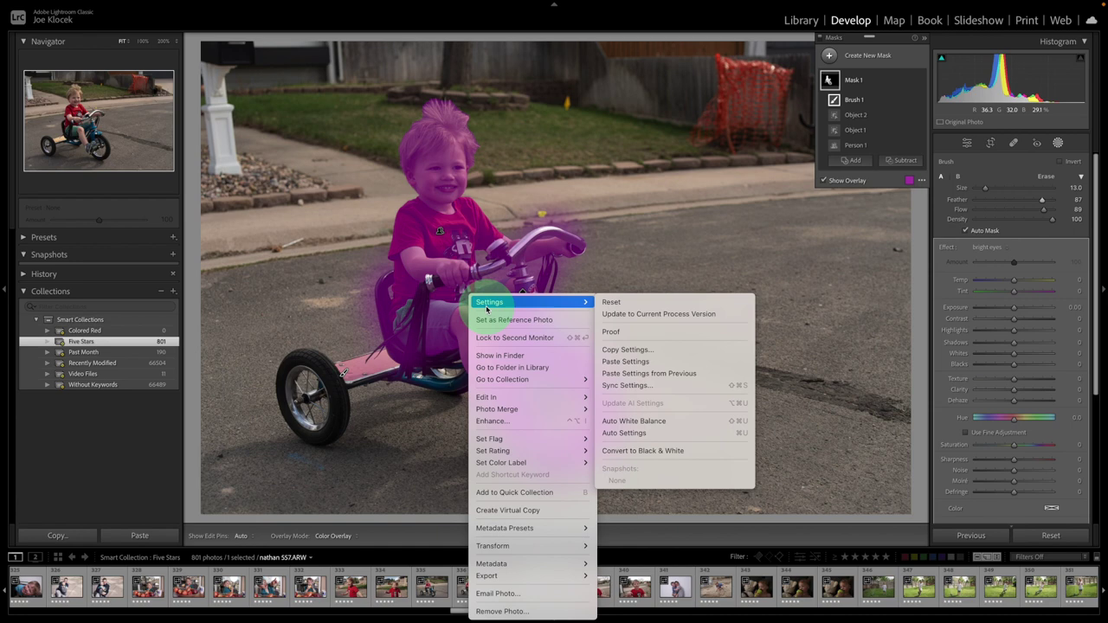
pyautogui.click(984, 189)
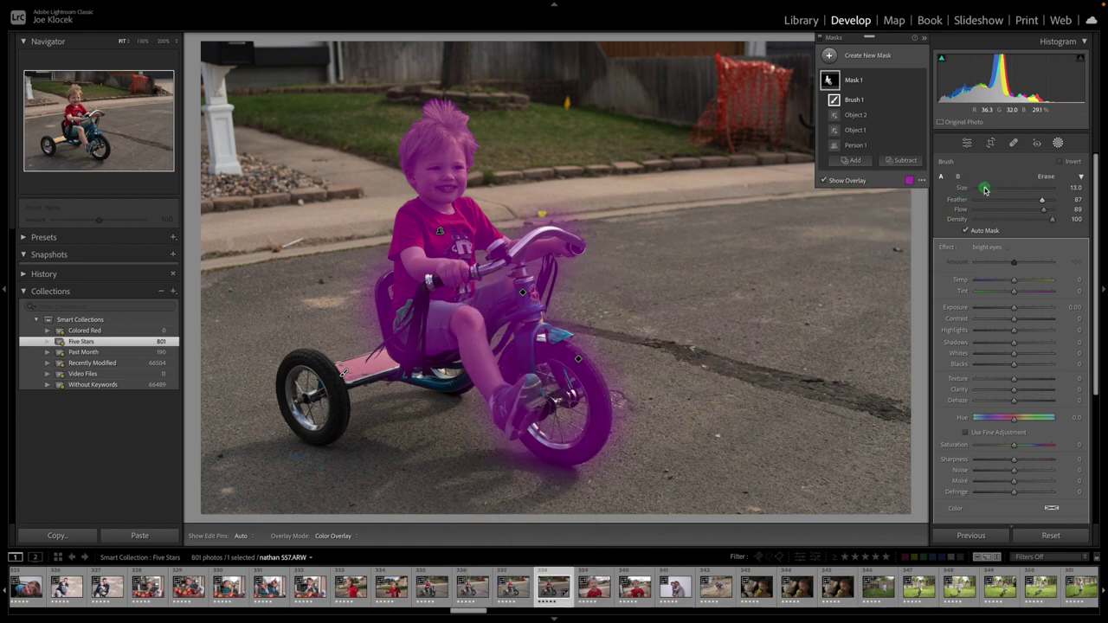
pyautogui.moveTo(984, 191); pyautogui.dragTo(983, 190)
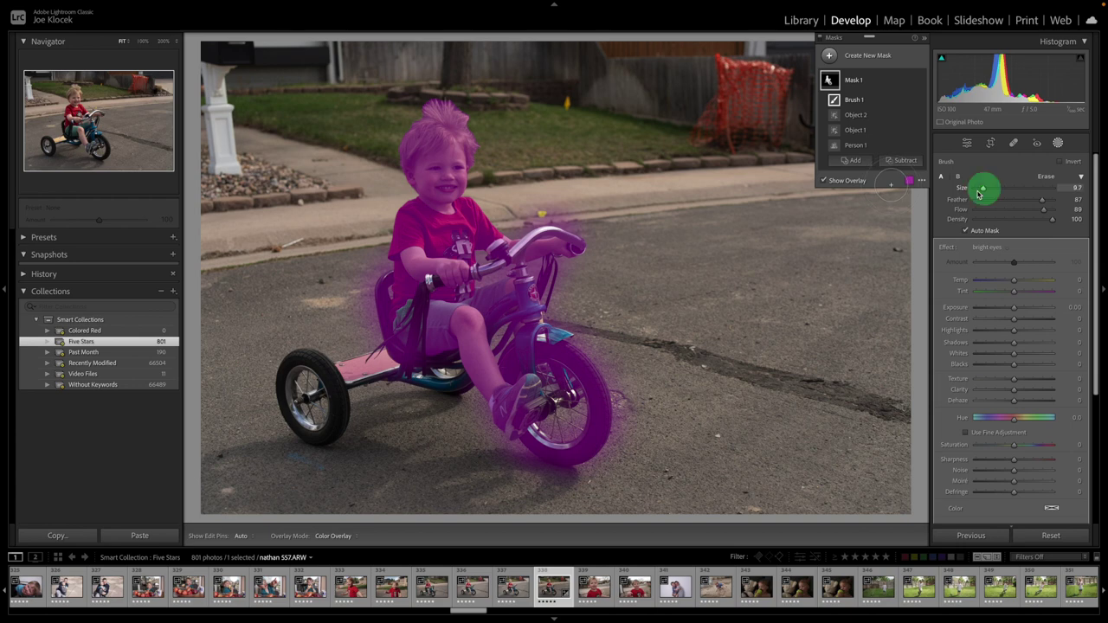
pyautogui.moveTo(470, 377); pyautogui.dragTo(453, 383)
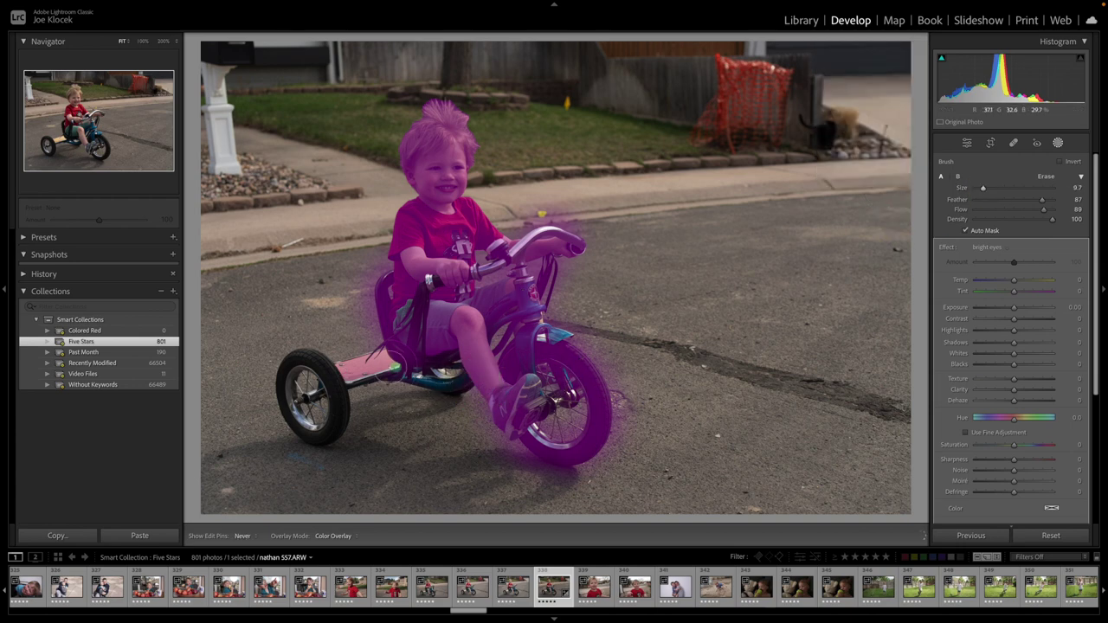
pyautogui.moveTo(395, 370); pyautogui.dragTo(343, 375)
pyautogui.moveTo(325, 436)
pyautogui.mouseDown()
pyautogui.moveTo(292, 412)
pyautogui.moveTo(305, 359)
pyautogui.mouseUp()
pyautogui.press('h')
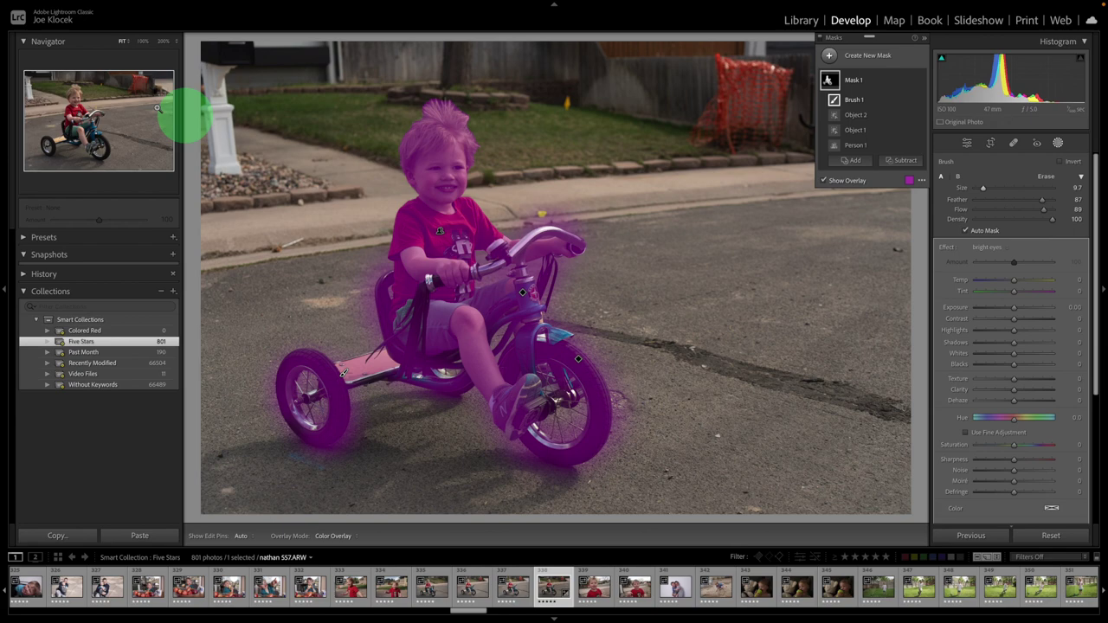
# Inspect the painted mask's edges at 100% around the handlebars and front fork, and review the options for subtracting from it.
pyautogui.click(143, 43)
pyautogui.moveTo(116, 113); pyautogui.dragTo(102, 128)
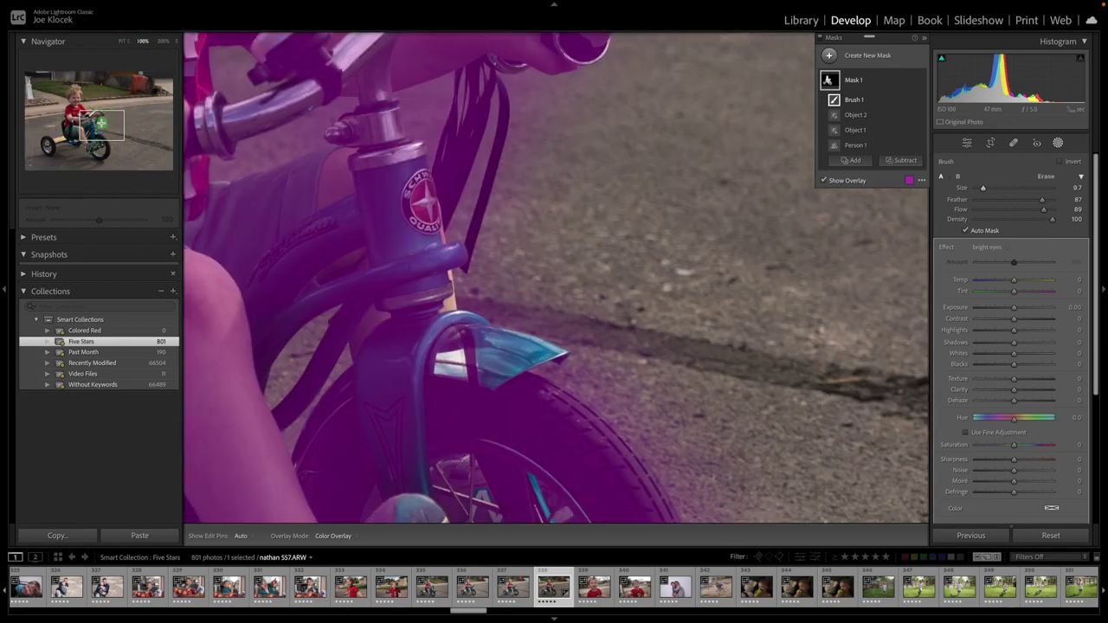
pyautogui.click(102, 121)
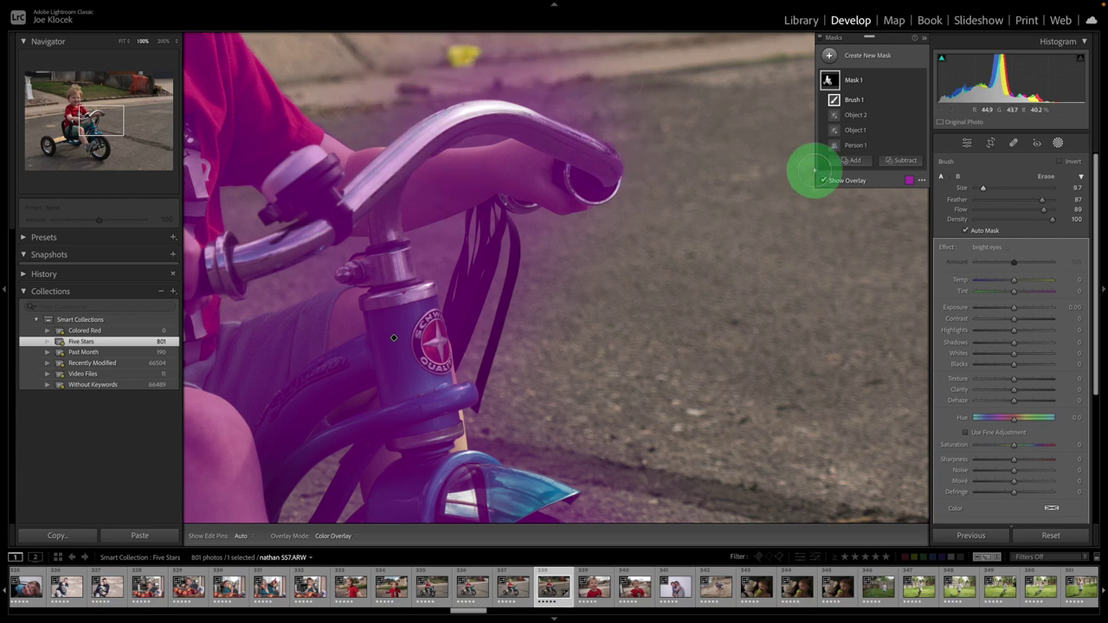
pyautogui.click(900, 164)
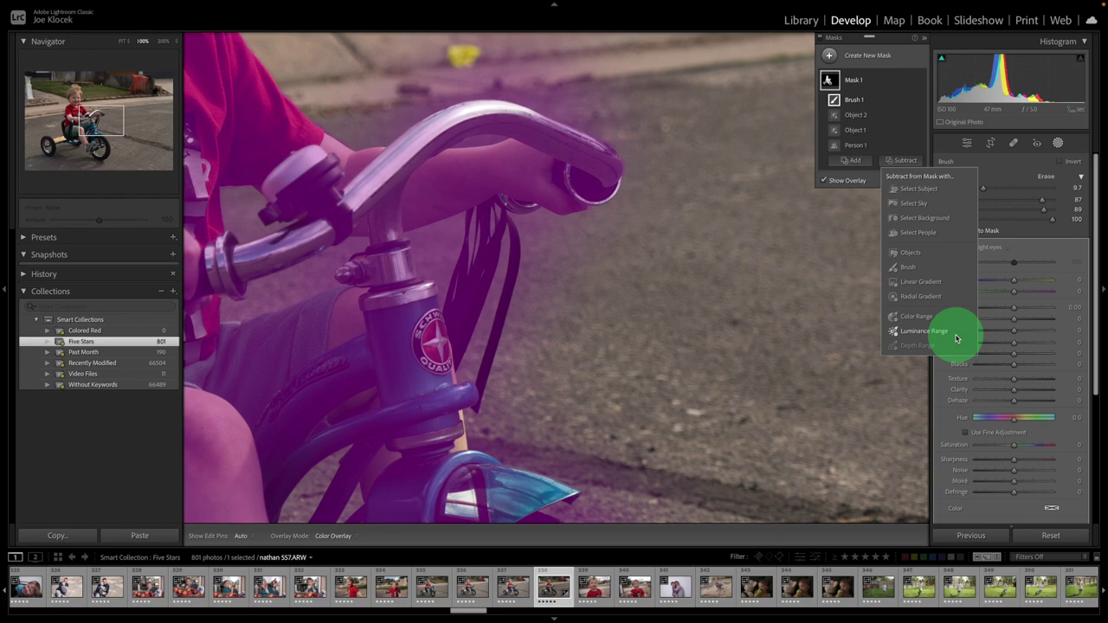
pyautogui.click(122, 40)
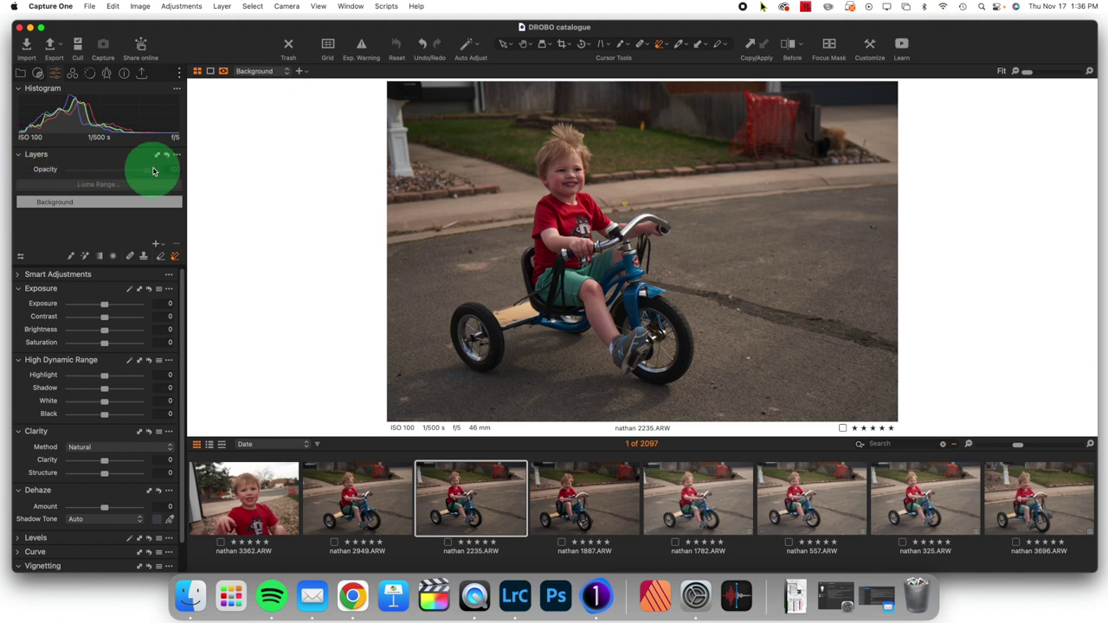
# Switch to Capture One, add a new empty adjustment layer to the tricycle photo and adjust the size of its mask brush.
pyautogui.click(156, 244)
pyautogui.click(203, 249)
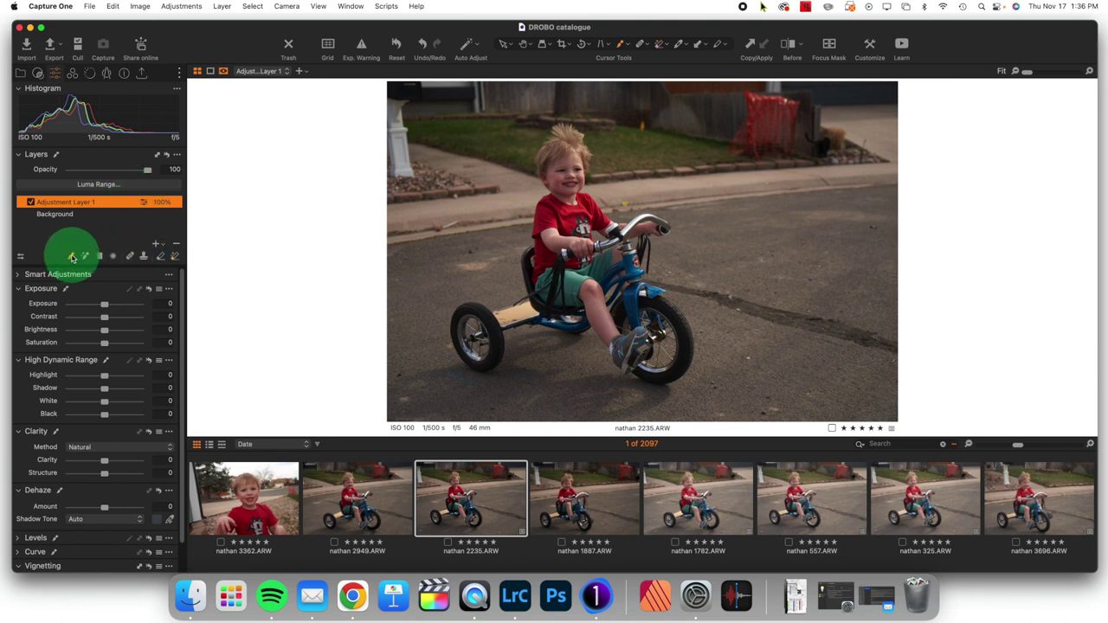
pyautogui.rightClick(573, 178)
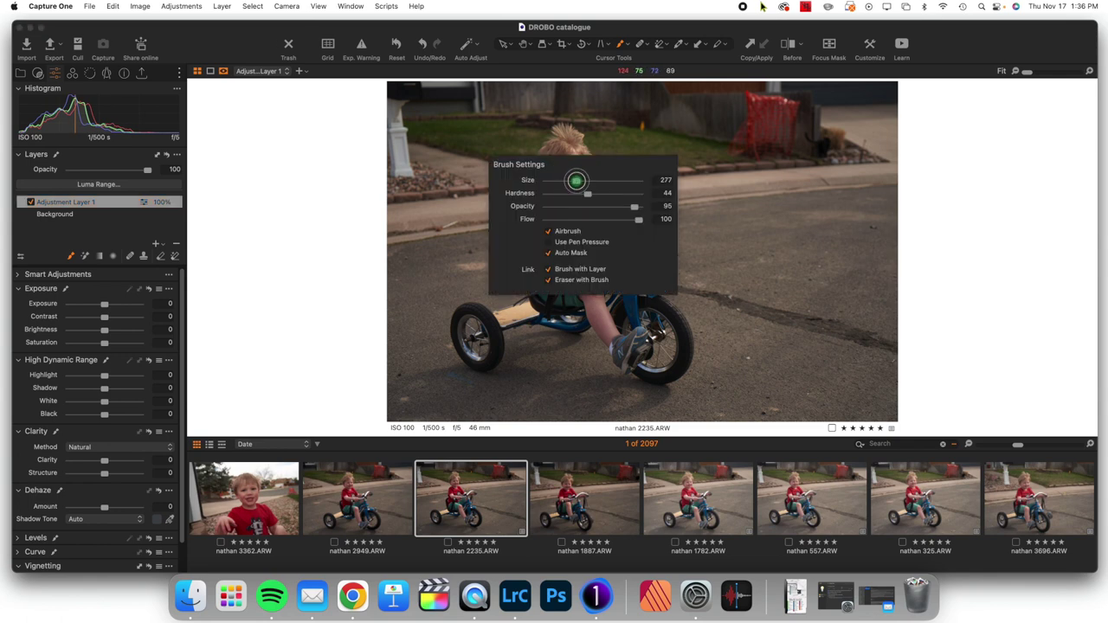
pyautogui.moveTo(579, 180); pyautogui.dragTo(579, 181)
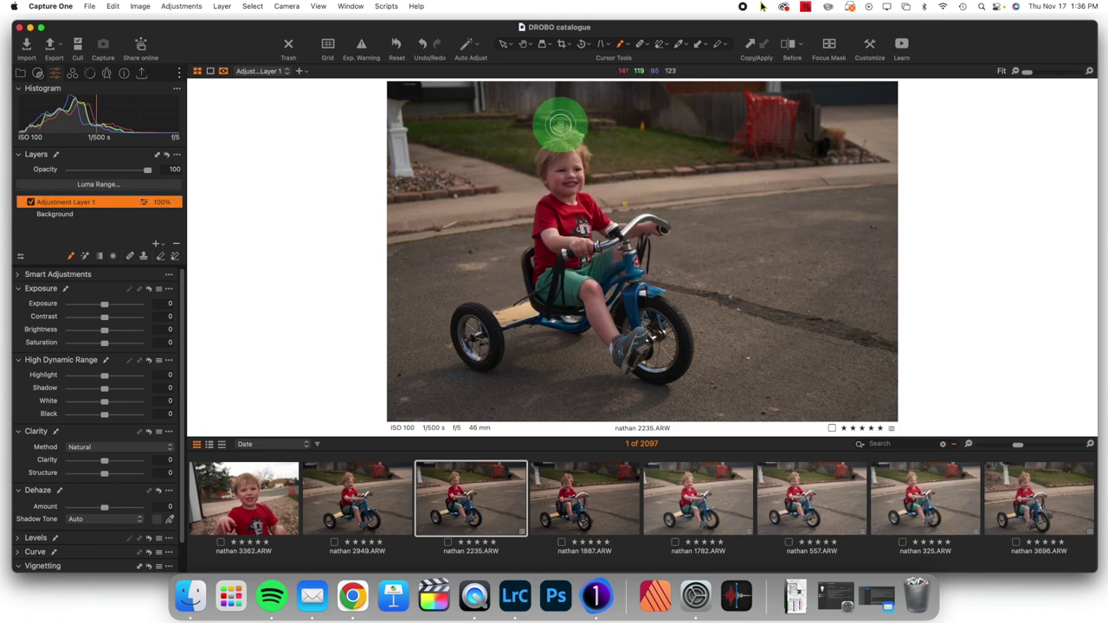
# Paint the adjustment layer's mask around the boy's head, arm and leg and the tricycle's handlebars, wheels, rear deck and seat.
pyautogui.moveTo(546, 221); pyautogui.dragTo(546, 216)
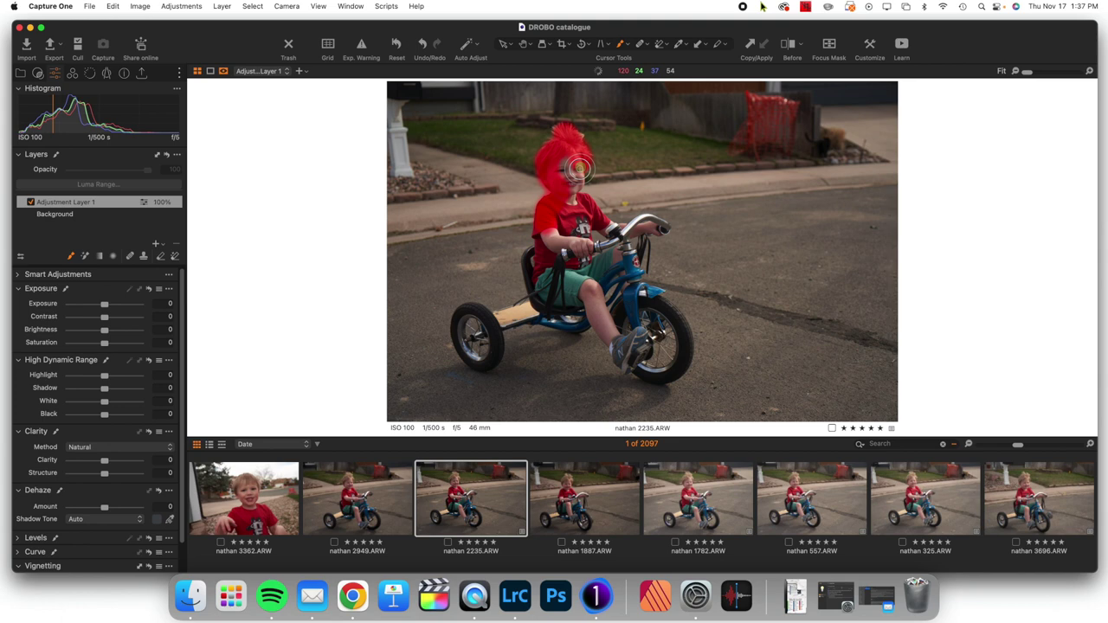
pyautogui.moveTo(599, 223)
pyautogui.mouseDown()
pyautogui.moveTo(657, 226)
pyautogui.moveTo(638, 227)
pyautogui.moveTo(650, 227)
pyautogui.moveTo(630, 256)
pyautogui.moveTo(648, 297)
pyautogui.moveTo(681, 323)
pyautogui.moveTo(680, 370)
pyautogui.moveTo(626, 365)
pyautogui.moveTo(595, 315)
pyautogui.moveTo(500, 316)
pyautogui.moveTo(494, 350)
pyautogui.mouseUp()
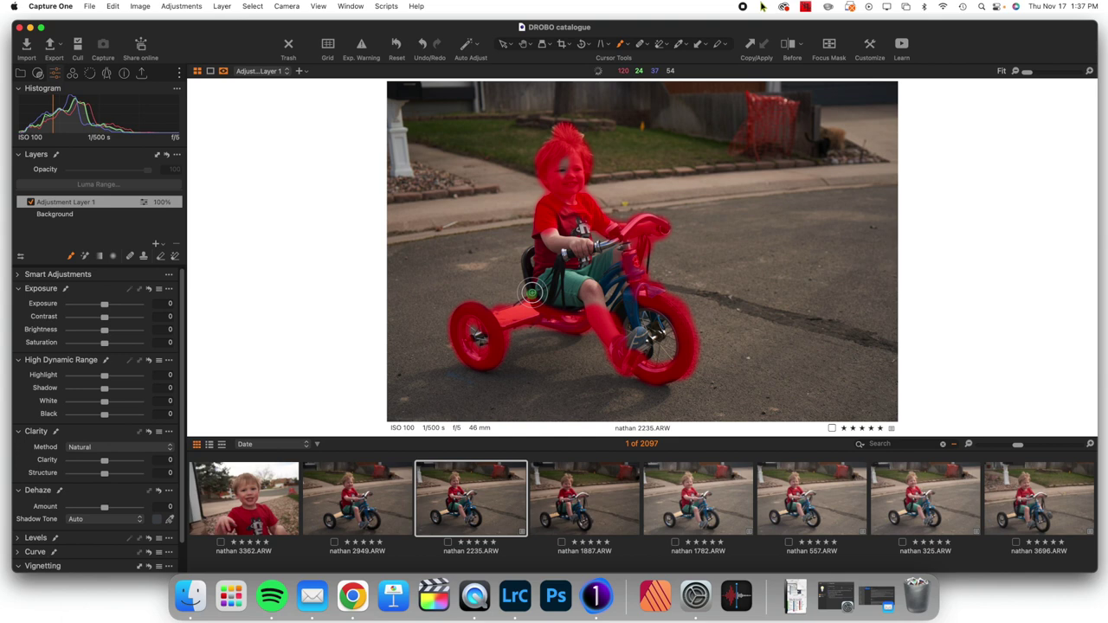
pyautogui.moveTo(526, 277); pyautogui.dragTo(537, 253)
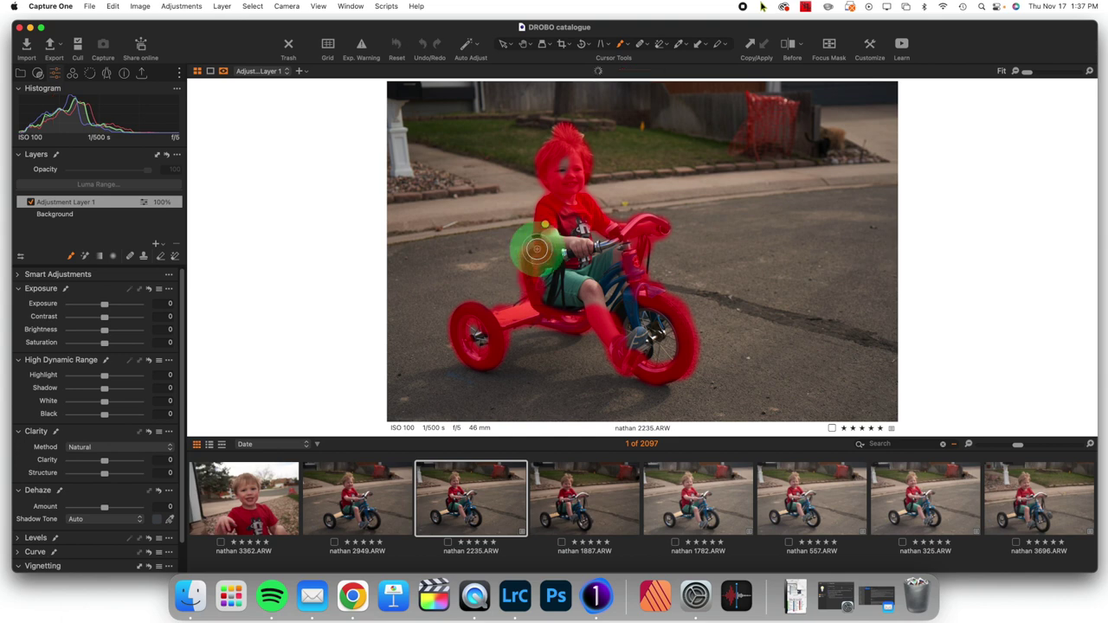
pyautogui.click(661, 332)
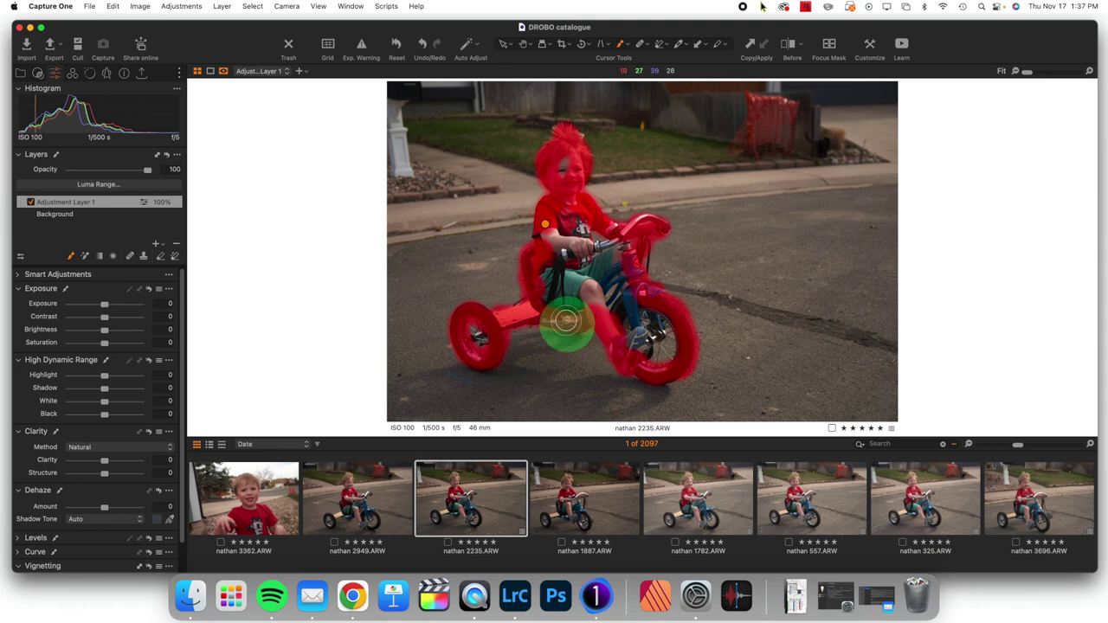
# Paint the rest of the boy's face, arm and shorts and the tricycle's frame and front wheel into the adjustment layer's mask.
pyautogui.rightClick(97, 208)
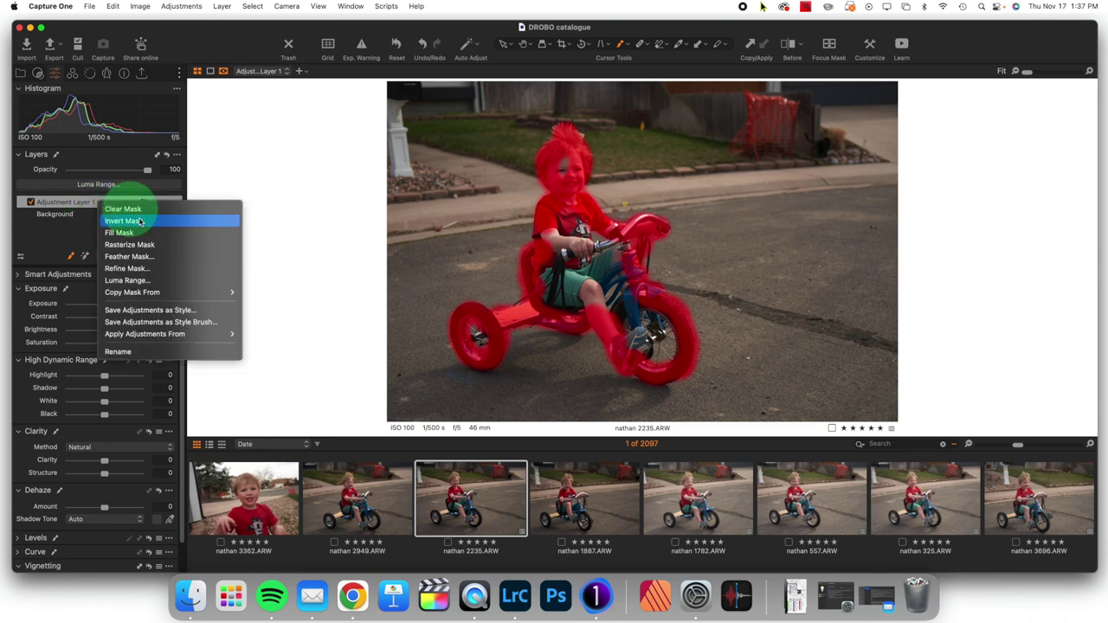
pyautogui.click(135, 234)
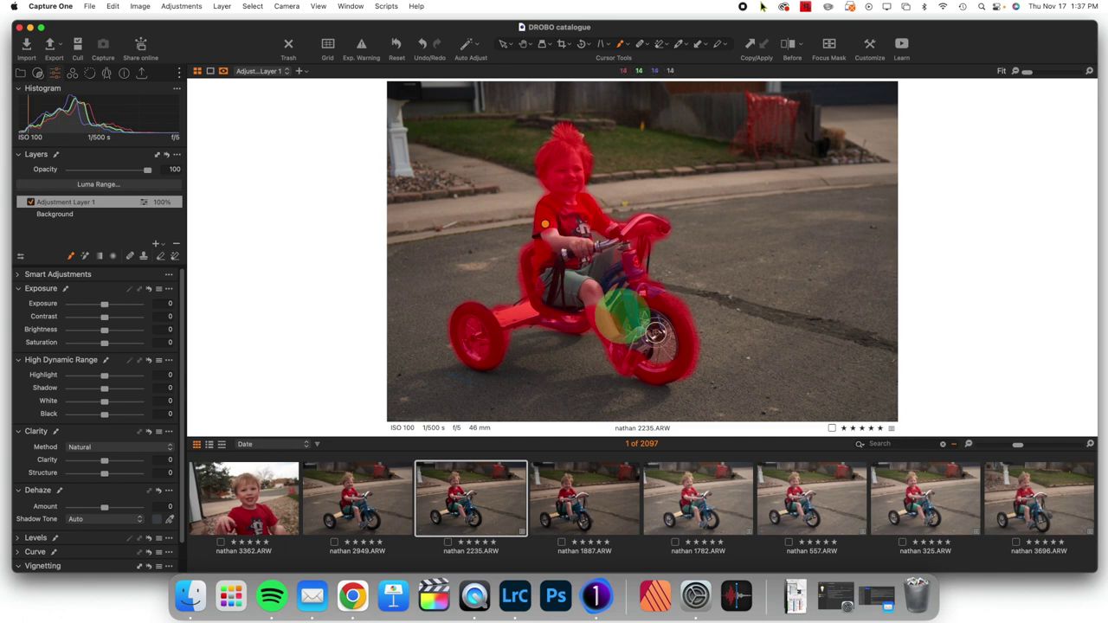
pyautogui.moveTo(582, 230)
pyautogui.mouseDown()
pyautogui.moveTo(589, 260)
pyautogui.moveTo(621, 254)
pyautogui.mouseUp()
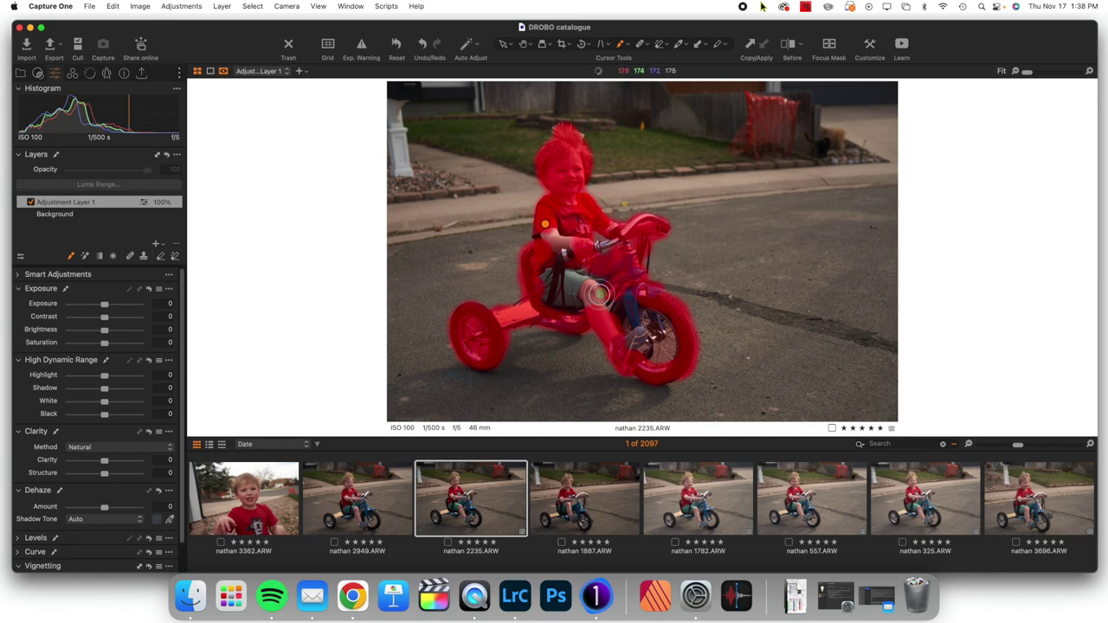
pyautogui.moveTo(586, 299)
pyautogui.mouseDown()
pyautogui.moveTo(544, 296)
pyautogui.moveTo(560, 225)
pyautogui.moveTo(574, 221)
pyautogui.moveTo(562, 283)
pyautogui.moveTo(575, 278)
pyautogui.moveTo(575, 240)
pyautogui.moveTo(583, 287)
pyautogui.moveTo(592, 262)
pyautogui.moveTo(611, 256)
pyautogui.moveTo(577, 287)
pyautogui.moveTo(590, 334)
pyautogui.moveTo(634, 292)
pyautogui.moveTo(621, 328)
pyautogui.moveTo(636, 292)
pyautogui.moveTo(663, 296)
pyautogui.moveTo(637, 300)
pyautogui.moveTo(611, 326)
pyautogui.moveTo(633, 295)
pyautogui.moveTo(596, 257)
pyautogui.moveTo(588, 286)
pyautogui.mouseUp()
pyautogui.moveTo(586, 246)
pyautogui.mouseDown()
pyautogui.moveTo(555, 268)
pyautogui.moveTo(555, 222)
pyautogui.moveTo(594, 245)
pyautogui.moveTo(627, 230)
pyautogui.mouseUp()
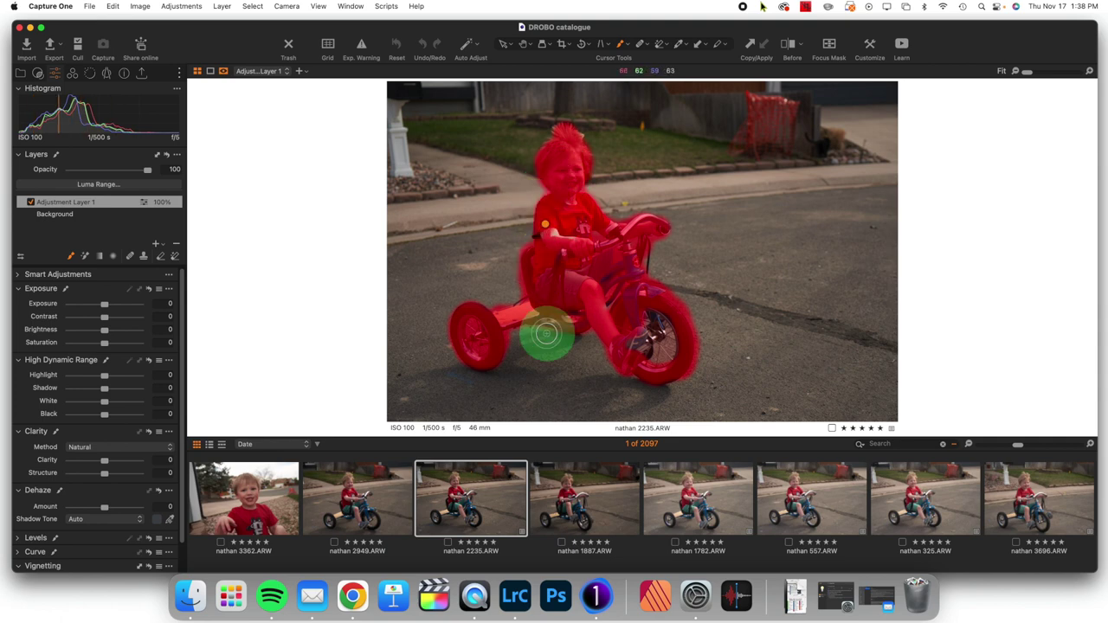
pyautogui.moveTo(546, 334)
pyautogui.mouseDown()
pyautogui.moveTo(539, 255)
pyautogui.moveTo(549, 216)
pyautogui.moveTo(576, 243)
pyautogui.moveTo(547, 218)
pyautogui.moveTo(572, 243)
pyautogui.mouseUp()
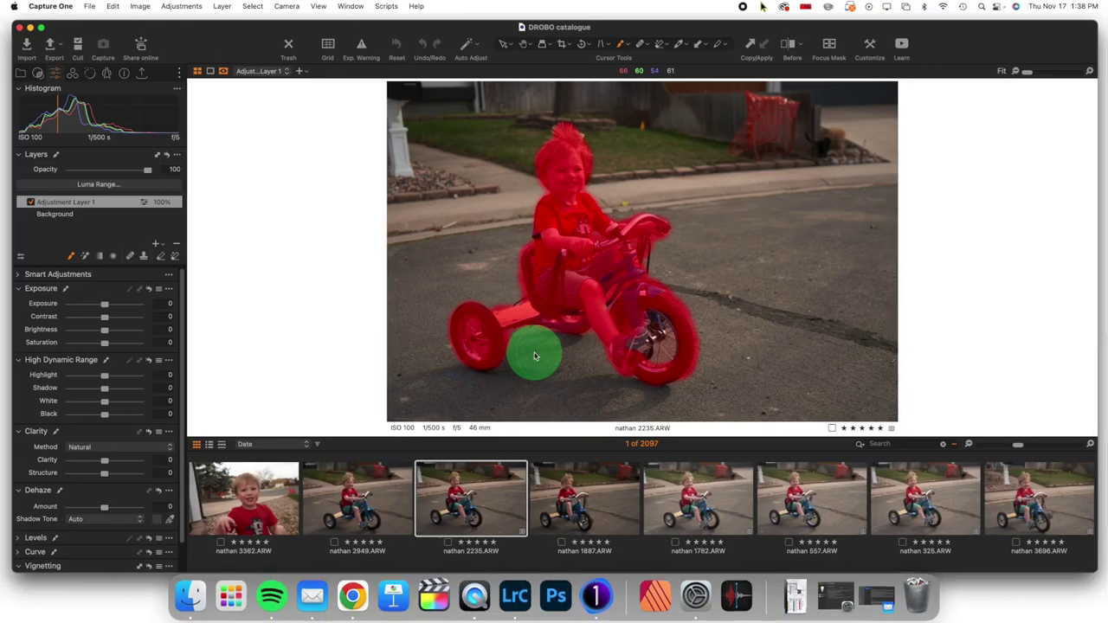
pyautogui.moveTo(533, 352); pyautogui.dragTo(536, 332)
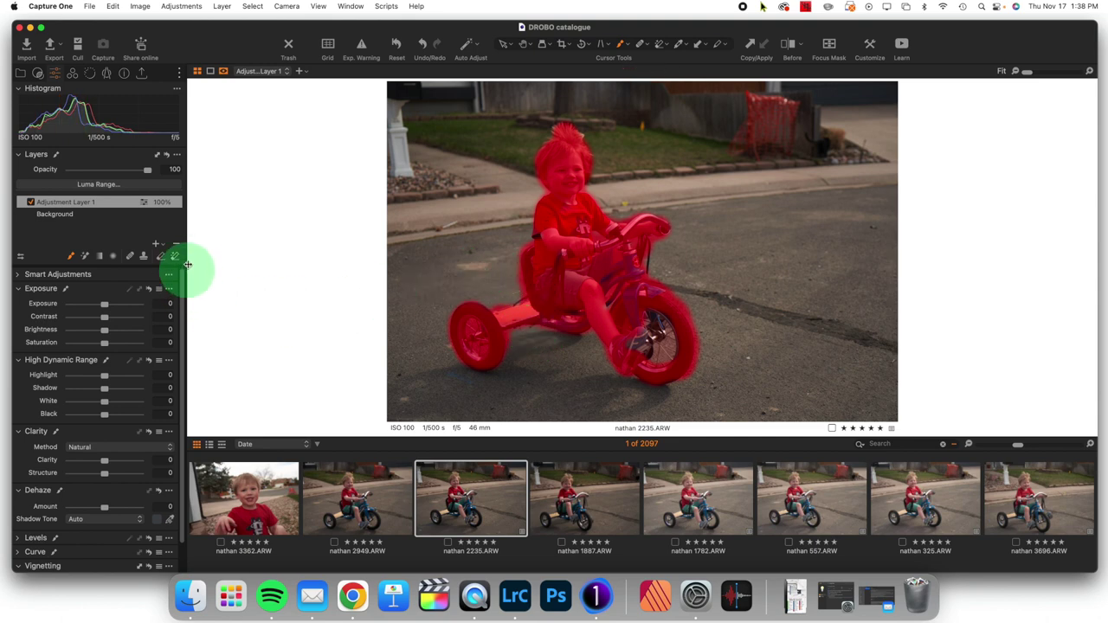
# Try the Erase Mask tool, then set the mask eraser to Magic Eraser.
pyautogui.click(665, 45)
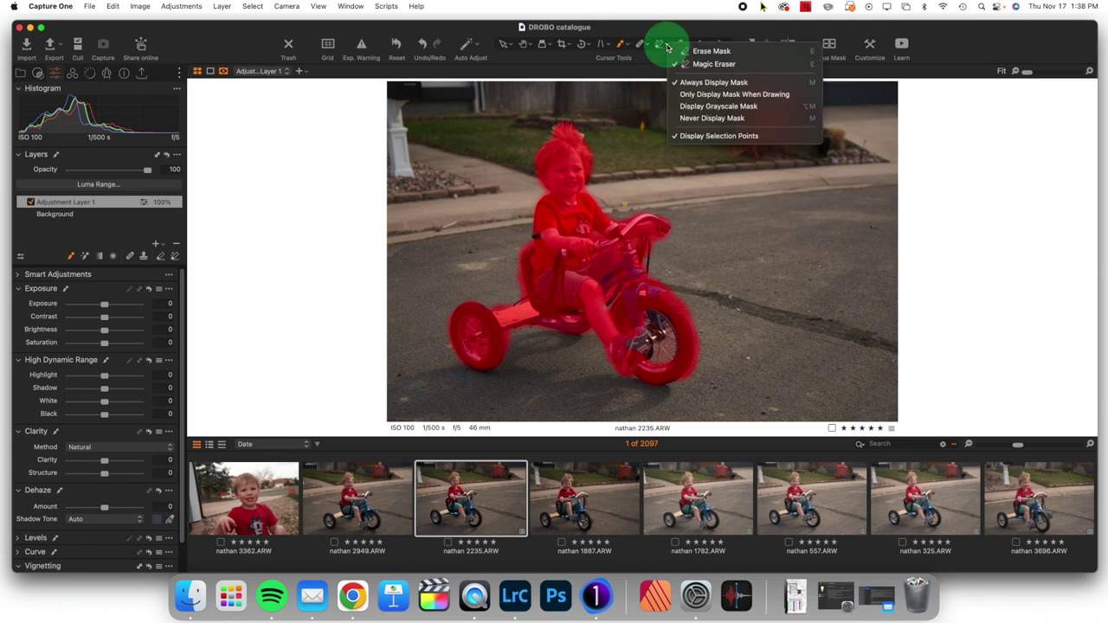
pyautogui.click(724, 53)
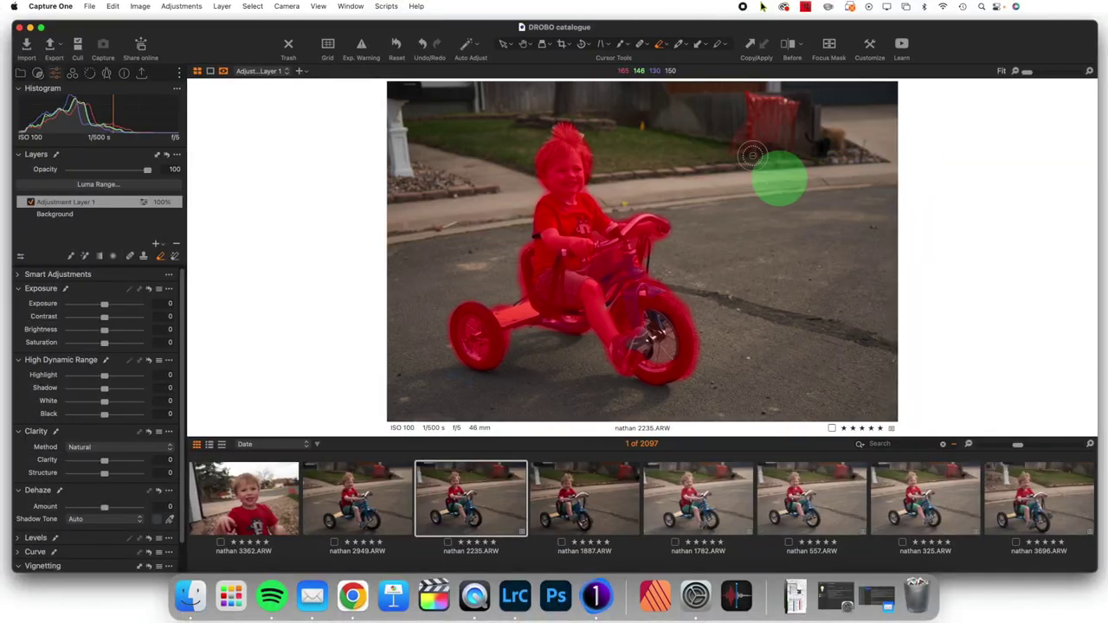
pyautogui.click(663, 45)
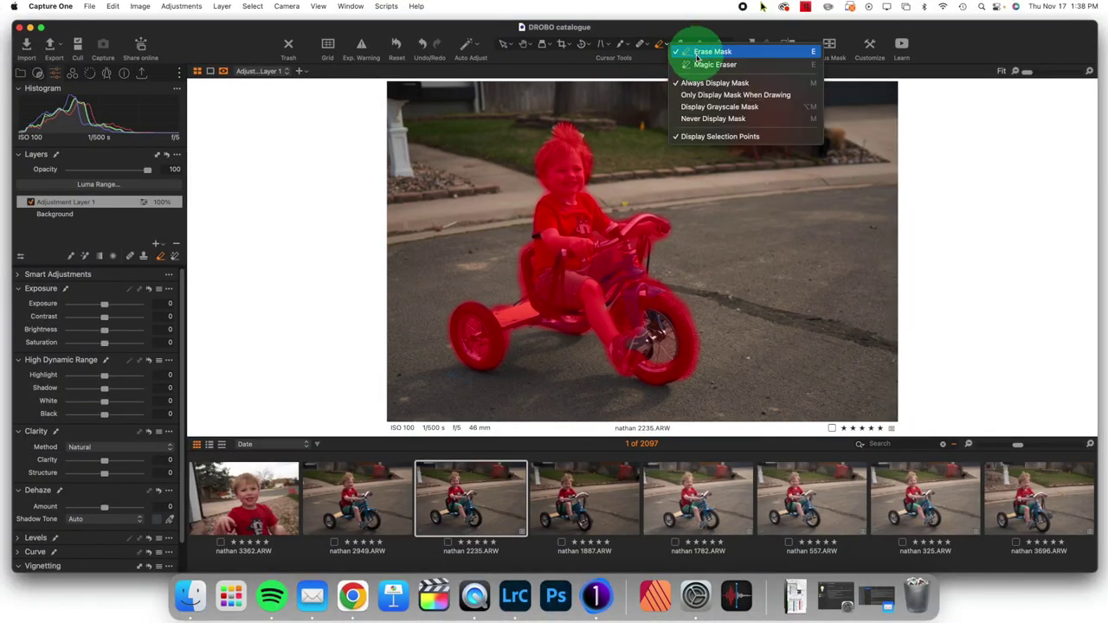
pyautogui.click(703, 65)
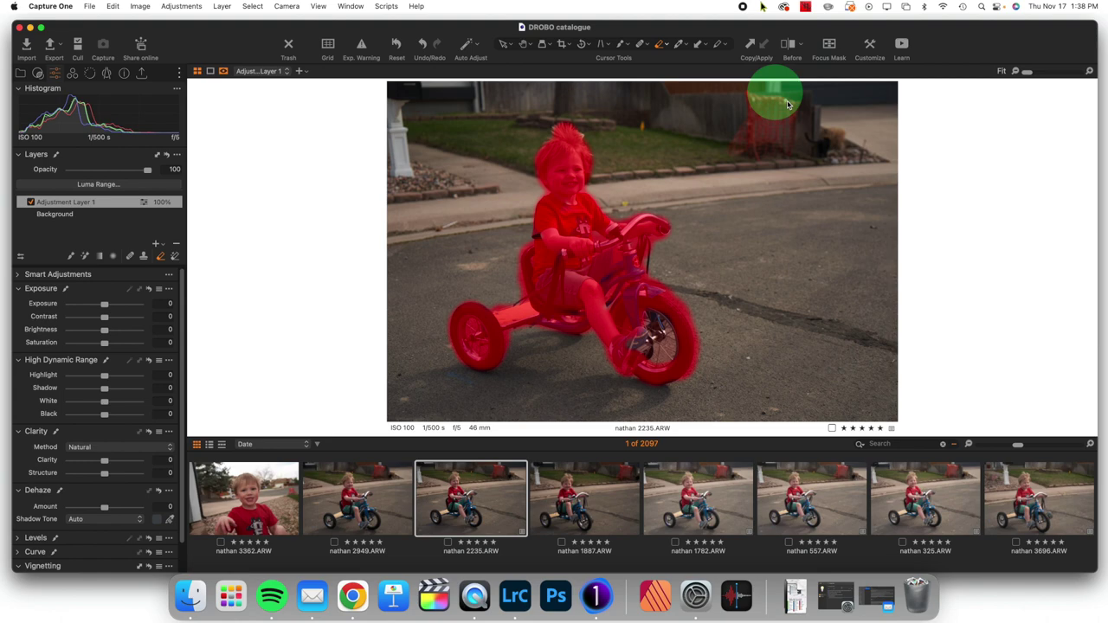
# Magic-erase the pavement gaps between the boy's arm, the handlebars and the tricycle frame from the mask at 67% zoom.
pyautogui.click(521, 44)
pyautogui.click(562, 132)
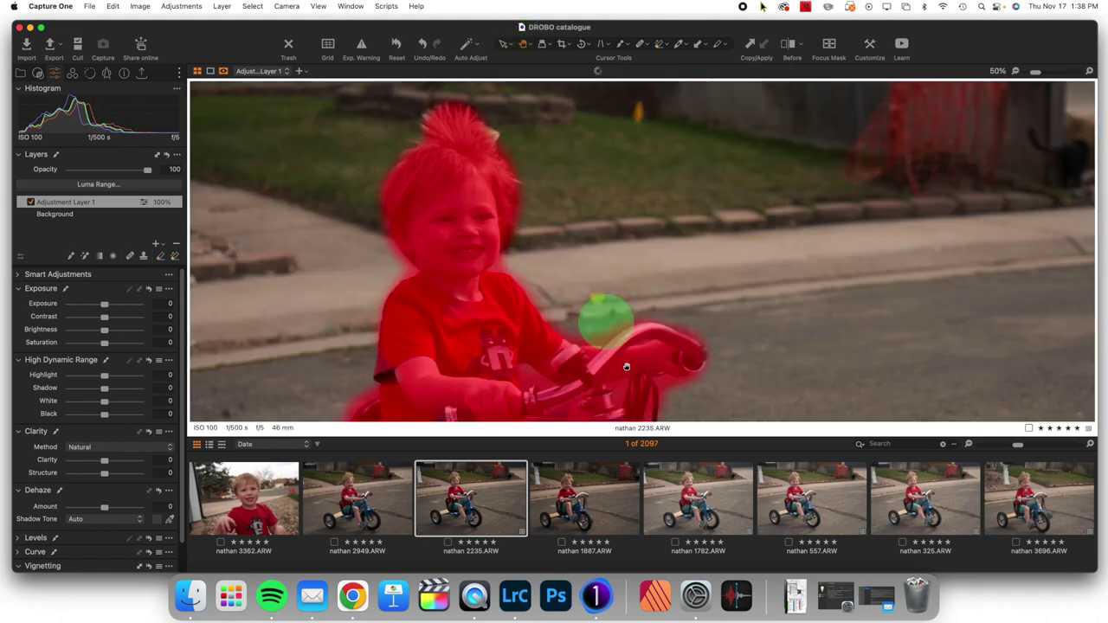
pyautogui.moveTo(637, 384); pyautogui.dragTo(615, 226)
pyautogui.scroll(4, 615, 226)
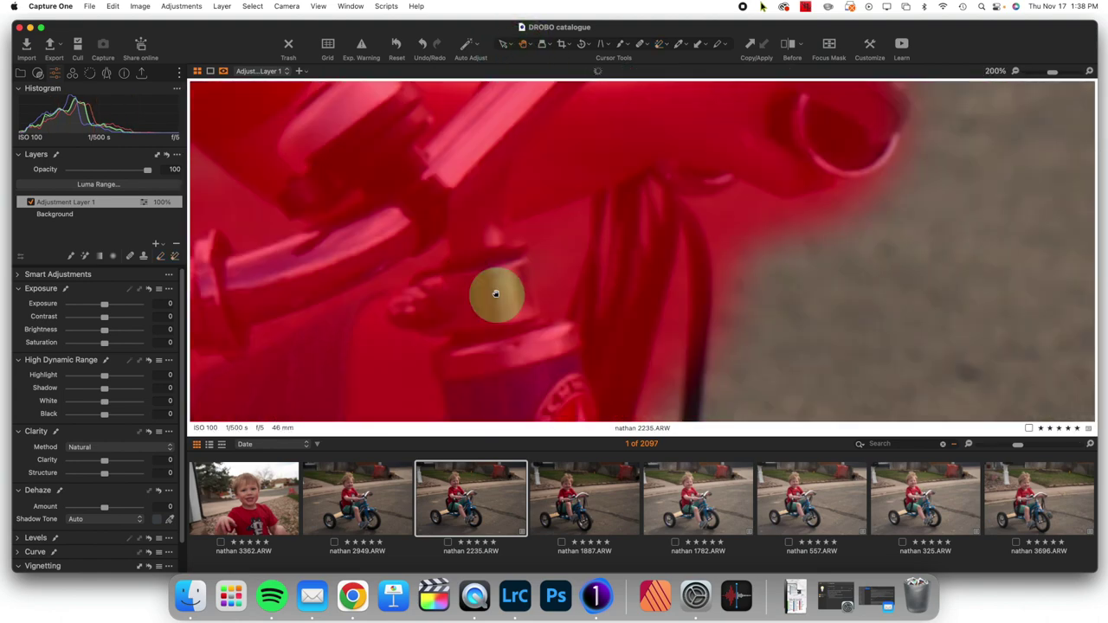
pyautogui.scroll(-4, 495, 290)
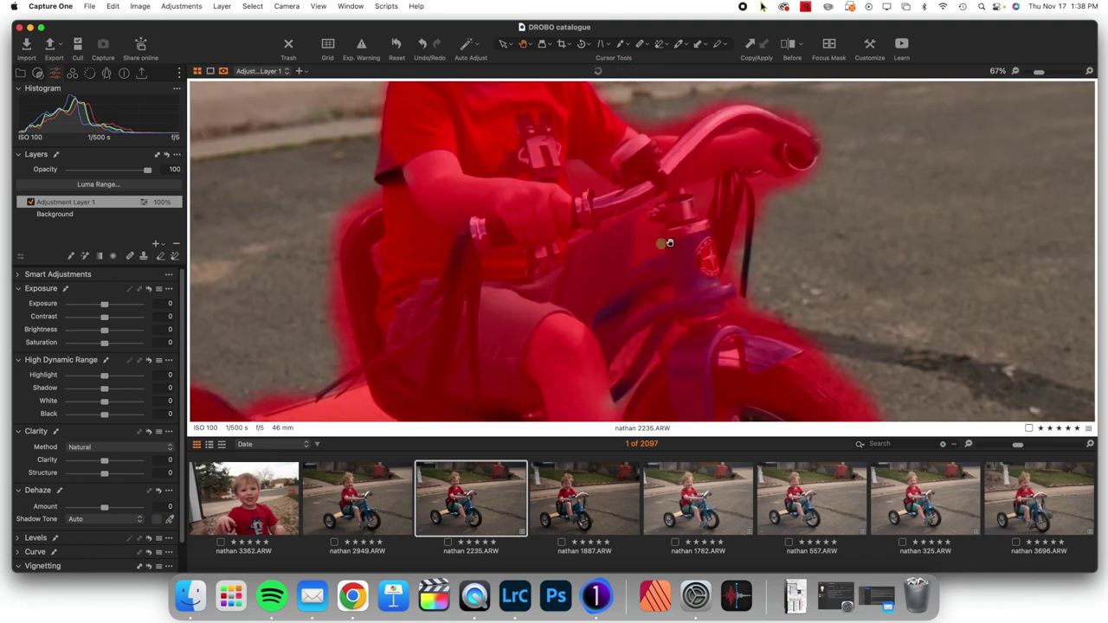
pyautogui.moveTo(669, 243); pyautogui.dragTo(700, 252)
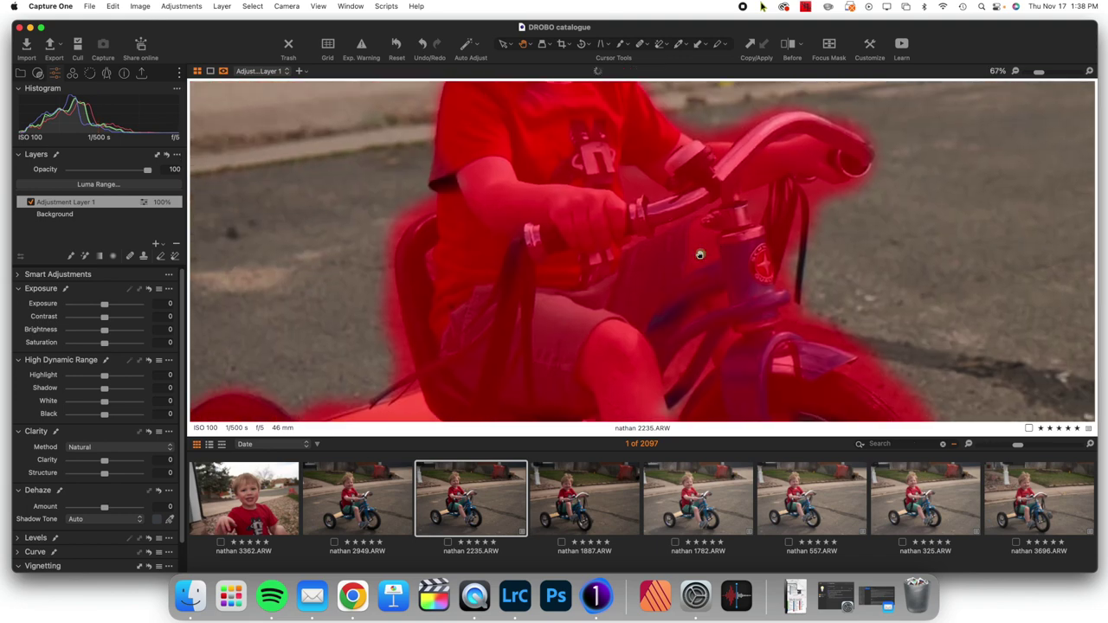
pyautogui.click(660, 45)
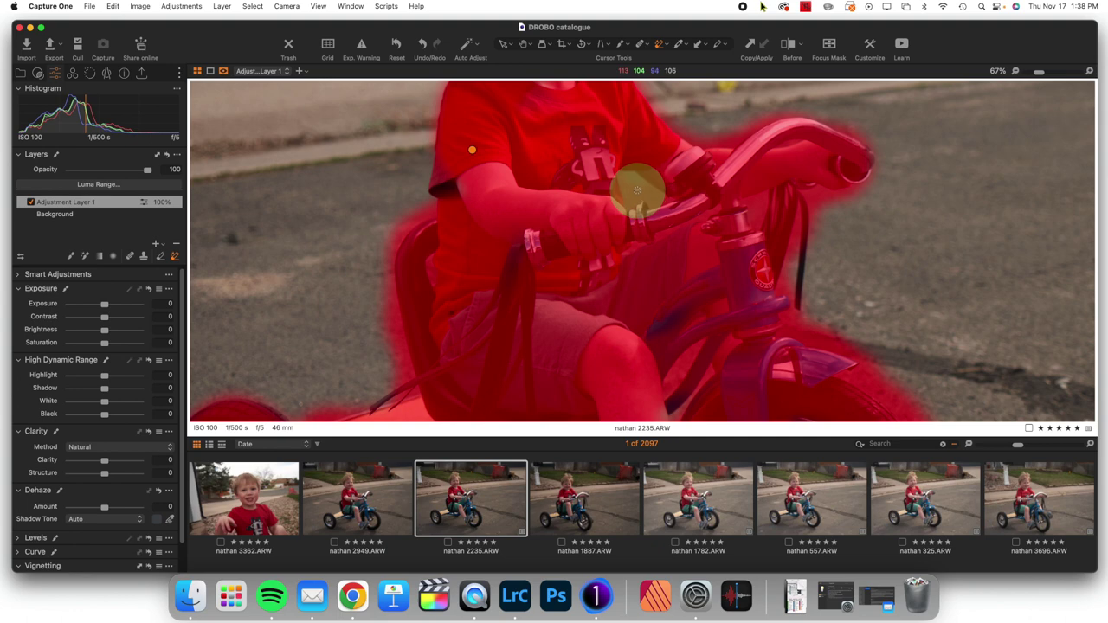
pyautogui.click(636, 189)
pyautogui.click(665, 285)
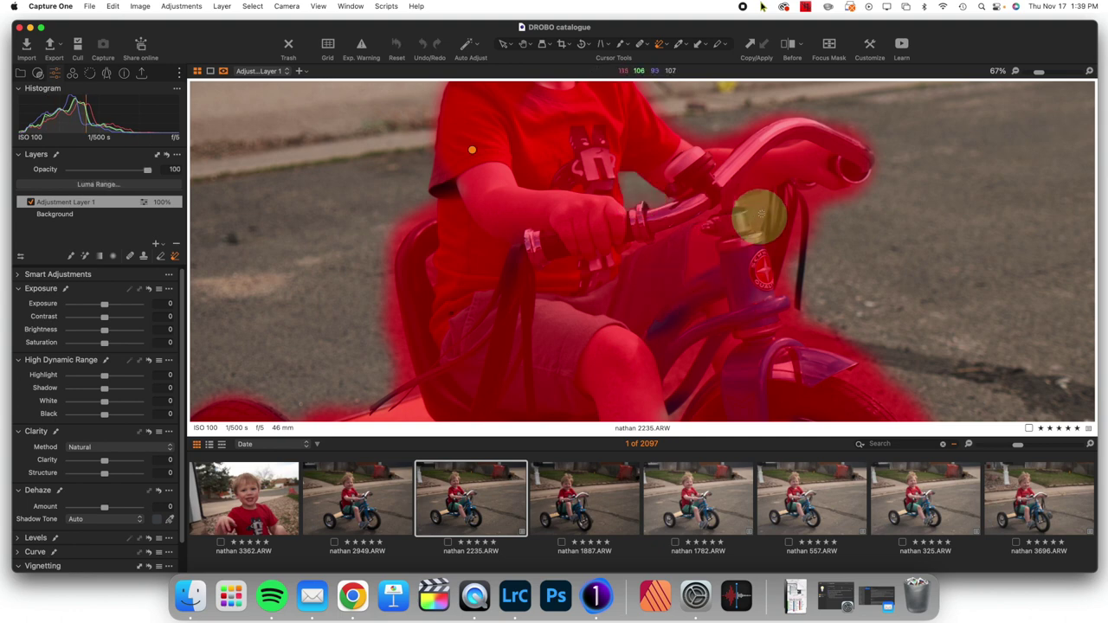
pyautogui.click(760, 199)
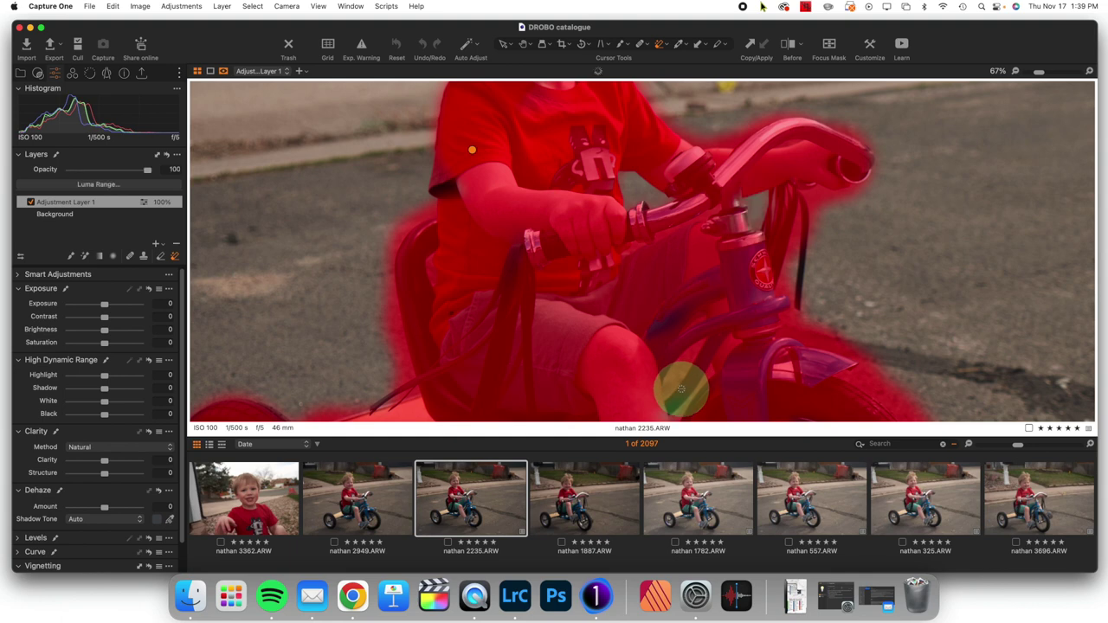
# Magic-erase the mask overspill outside the handlebars, around the front fender and behind the seat back.
pyautogui.click(825, 199)
pyautogui.click(785, 406)
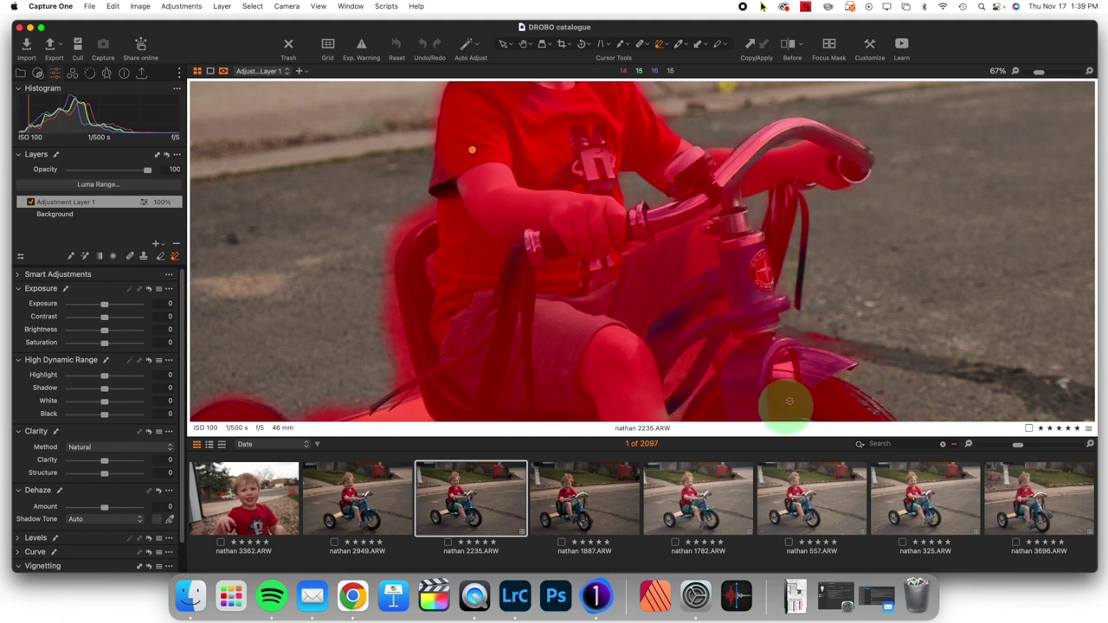
pyautogui.click(411, 218)
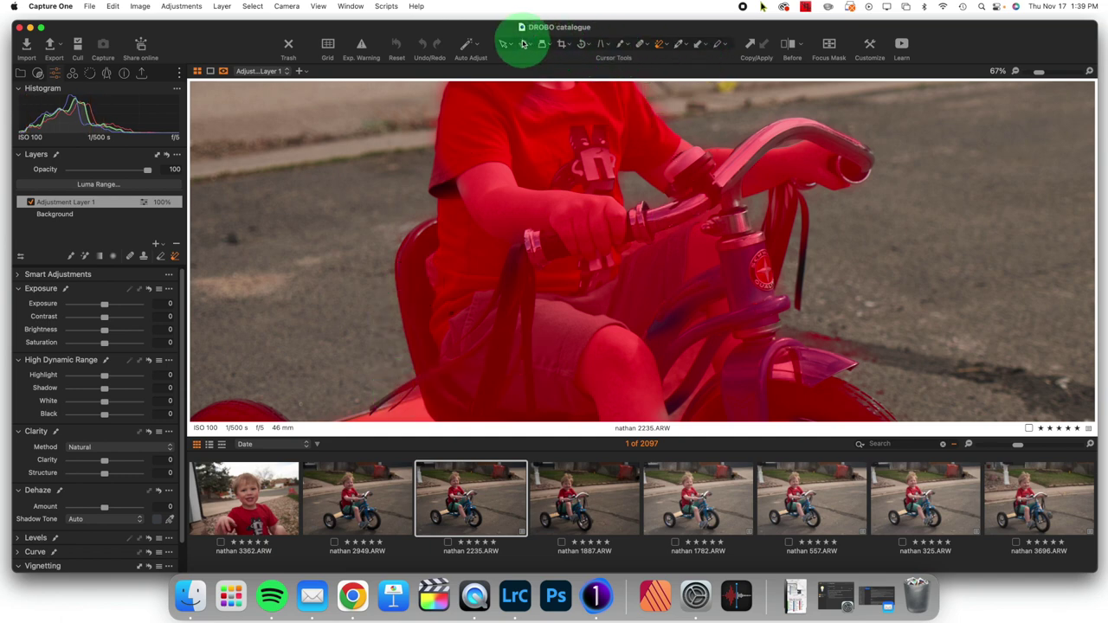
# Reduce the mask brush size and paint the tips of the boy's hair tuft into the mask at 200% zoom.
pyautogui.click(523, 43)
pyautogui.moveTo(568, 154); pyautogui.dragTo(605, 431)
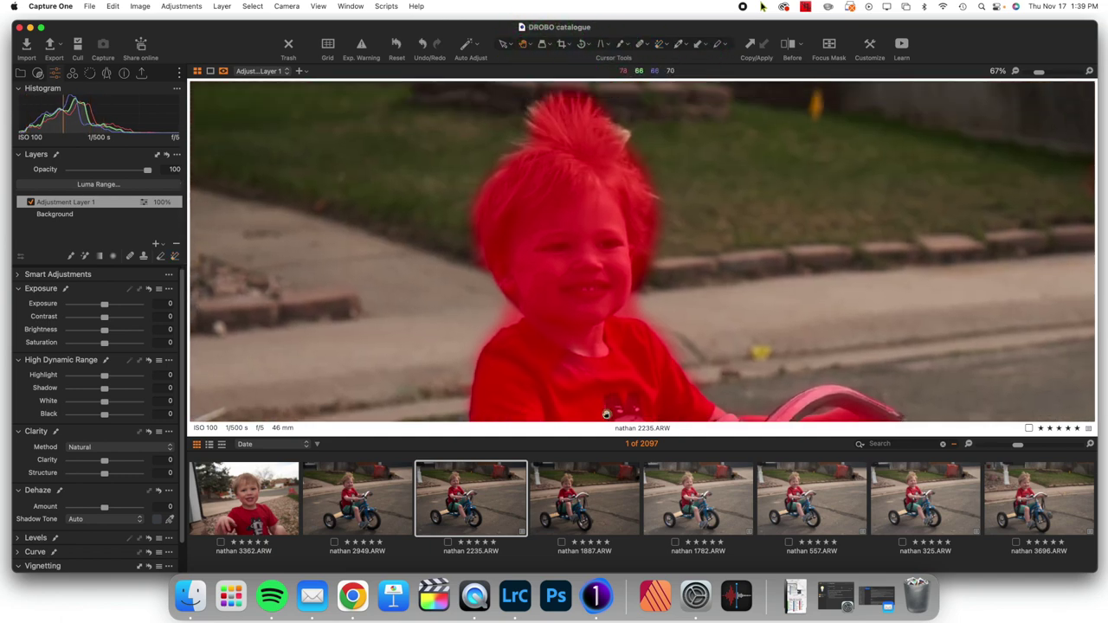
pyautogui.click(566, 58)
pyautogui.moveTo(577, 150); pyautogui.dragTo(578, 214)
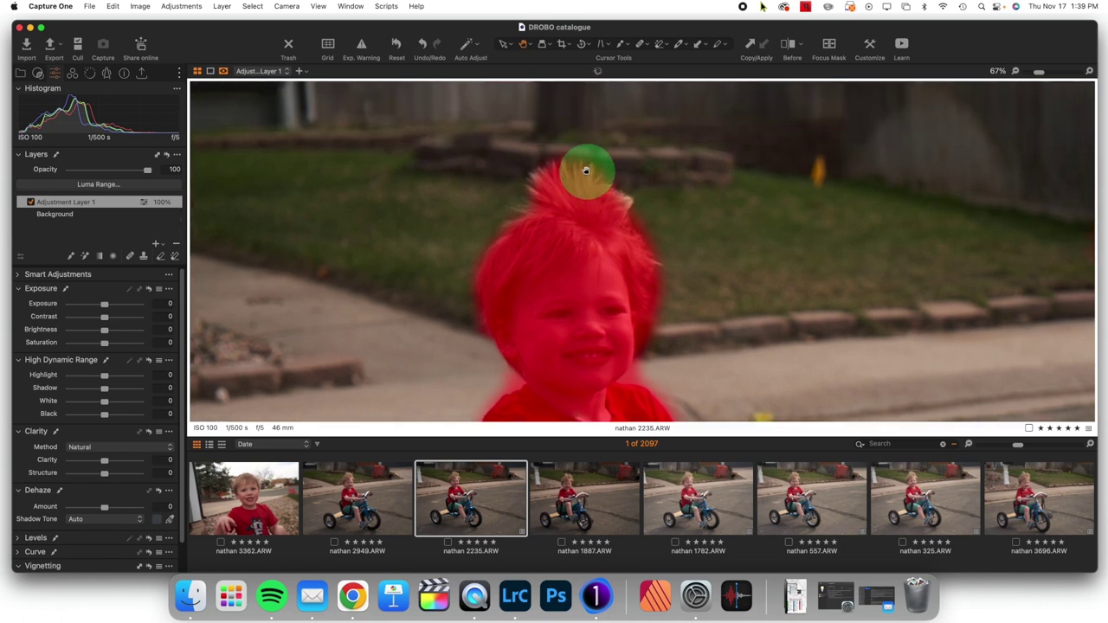
pyautogui.scroll(2, 585, 171)
pyautogui.scroll(2, 584, 171)
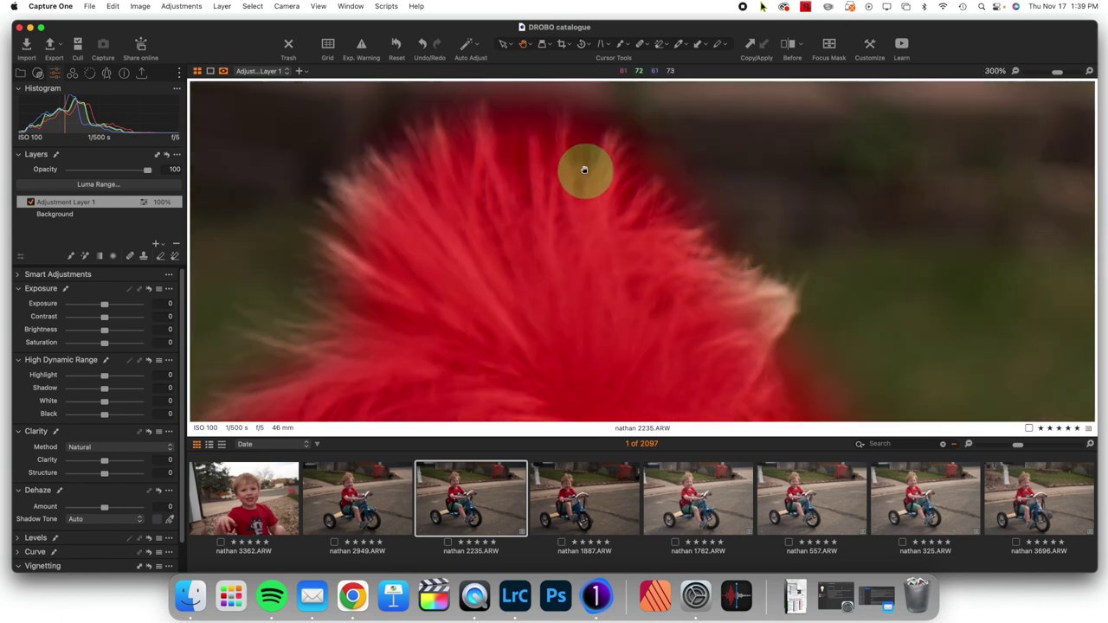
pyautogui.scroll(-2, 584, 171)
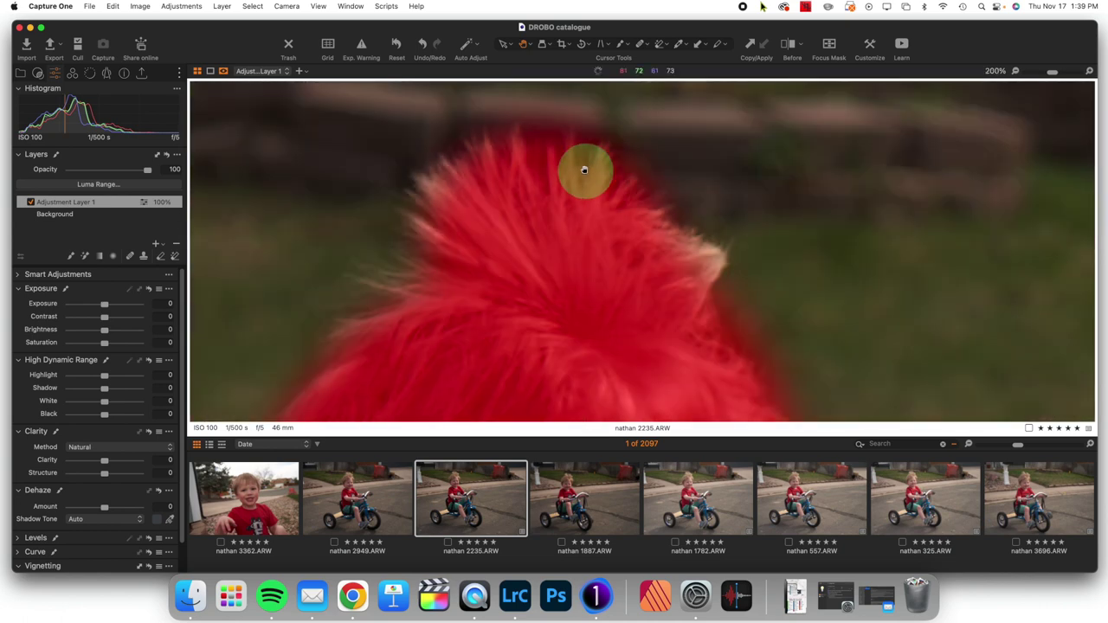
pyautogui.click(619, 47)
pyautogui.rightClick(554, 248)
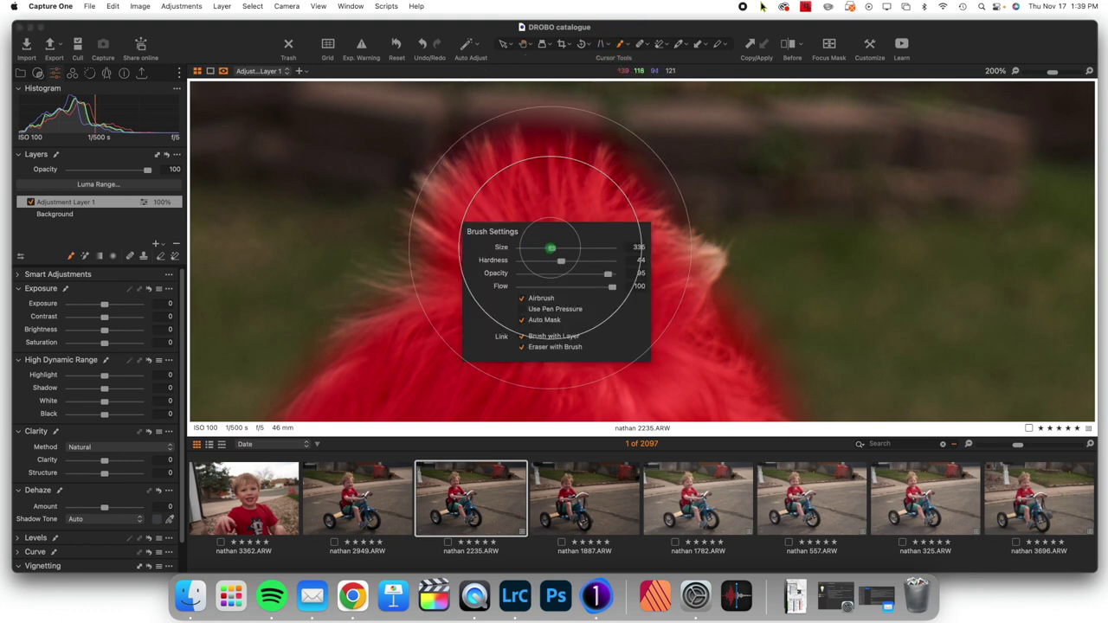
pyautogui.moveTo(551, 248); pyautogui.dragTo(543, 247)
pyautogui.moveTo(456, 280)
pyautogui.mouseDown()
pyautogui.moveTo(455, 216)
pyautogui.moveTo(490, 193)
pyautogui.moveTo(552, 203)
pyautogui.moveTo(678, 272)
pyautogui.moveTo(653, 250)
pyautogui.moveTo(611, 386)
pyautogui.moveTo(486, 205)
pyautogui.moveTo(527, 230)
pyautogui.mouseUp()
# Magic-erase the mask overspill on the background around the boy's hair tuft.
pyautogui.click(660, 44)
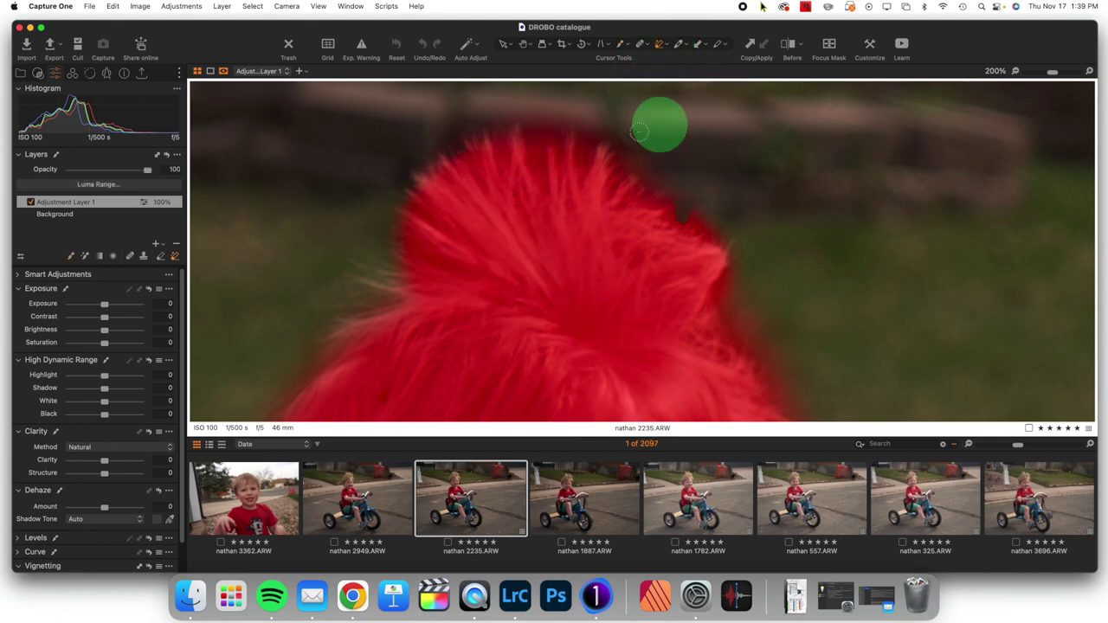
pyautogui.moveTo(591, 137)
pyautogui.mouseDown()
pyautogui.moveTo(526, 277)
pyautogui.moveTo(495, 263)
pyautogui.mouseUp()
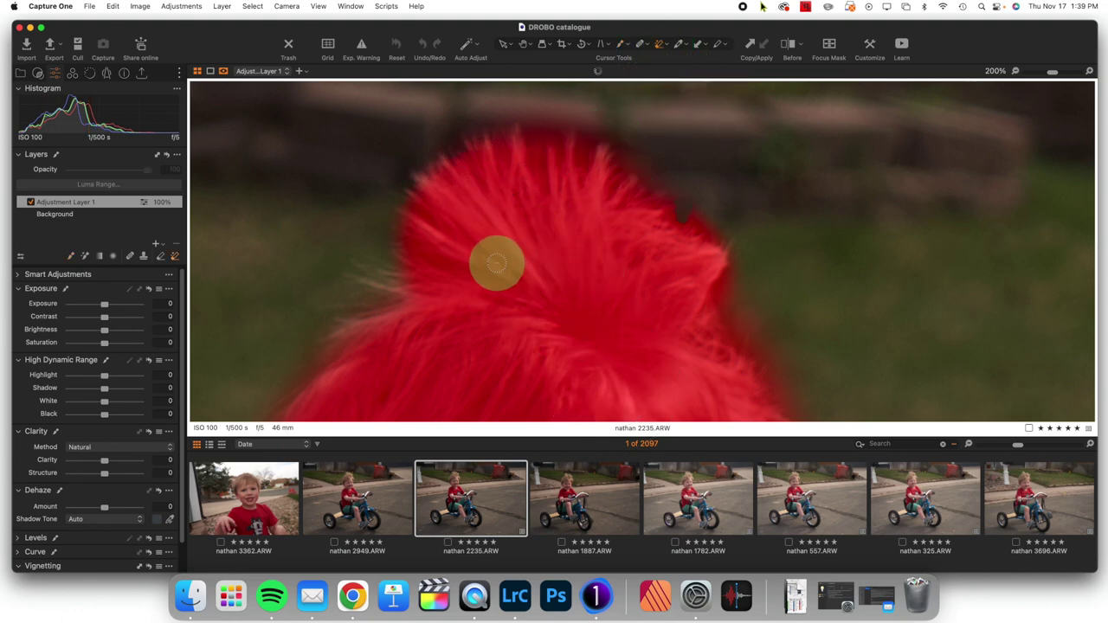
pyautogui.moveTo(707, 222); pyautogui.dragTo(761, 315)
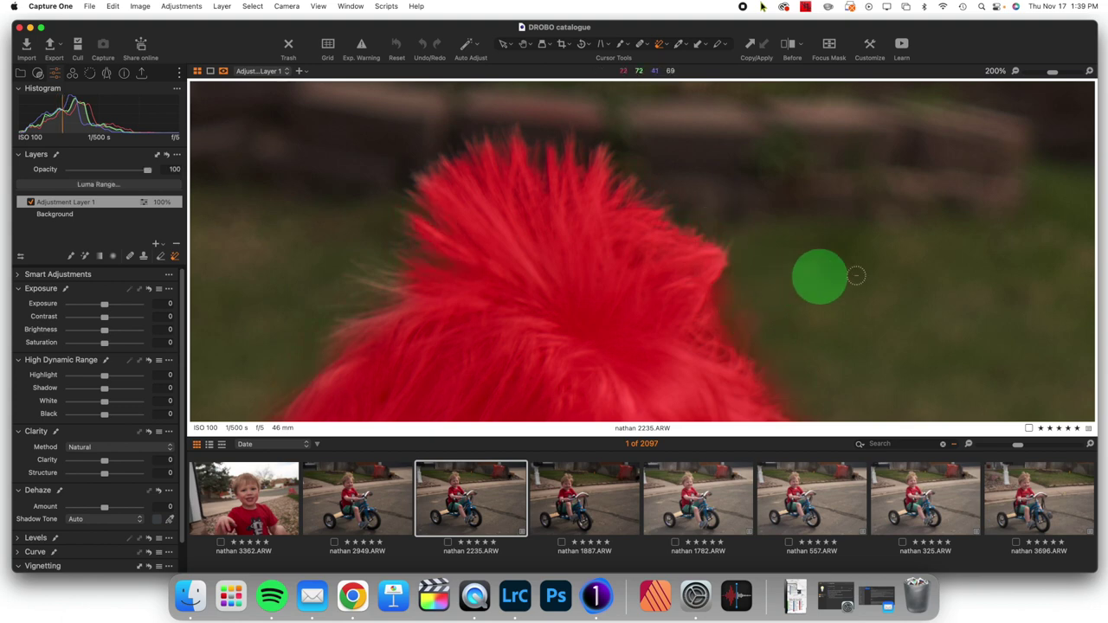
# Magic-erase the pavement beside the near rear wheel and between its spokes from the mask at 100% zoom.
pyautogui.click(525, 45)
pyautogui.scroll(-5, 596, 213)
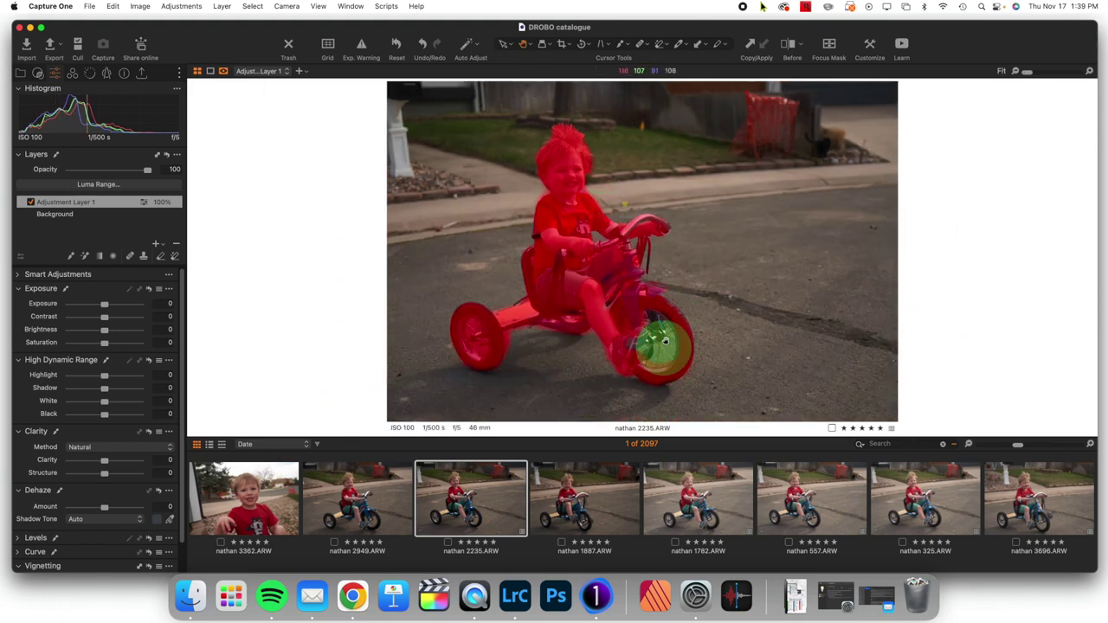
pyautogui.scroll(5, 499, 327)
pyautogui.moveTo(404, 356); pyautogui.dragTo(731, 258)
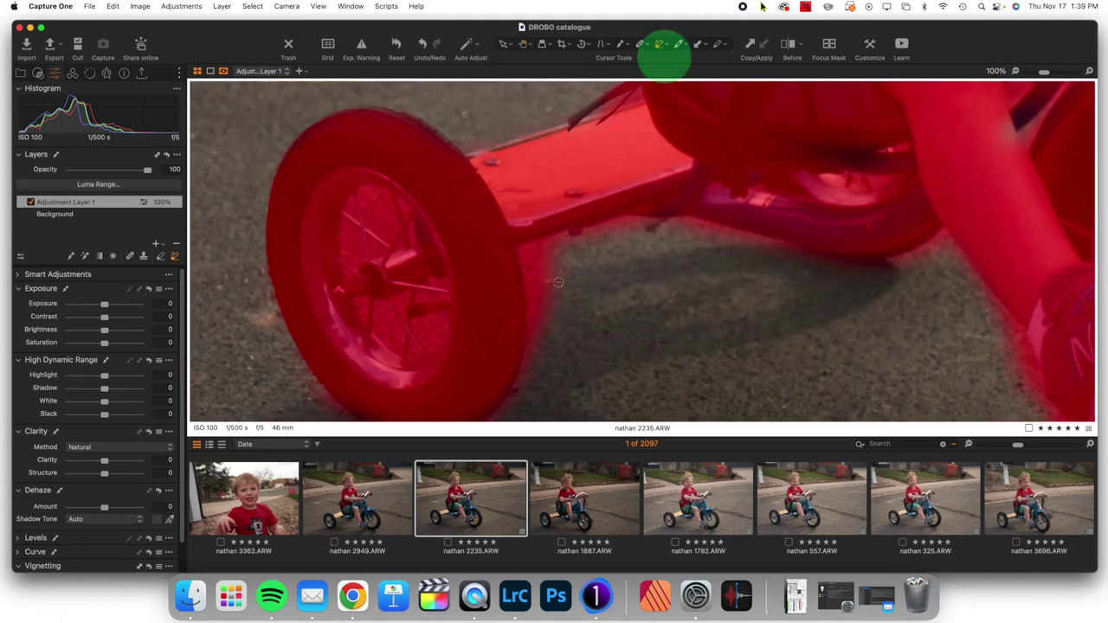
pyautogui.click(540, 263)
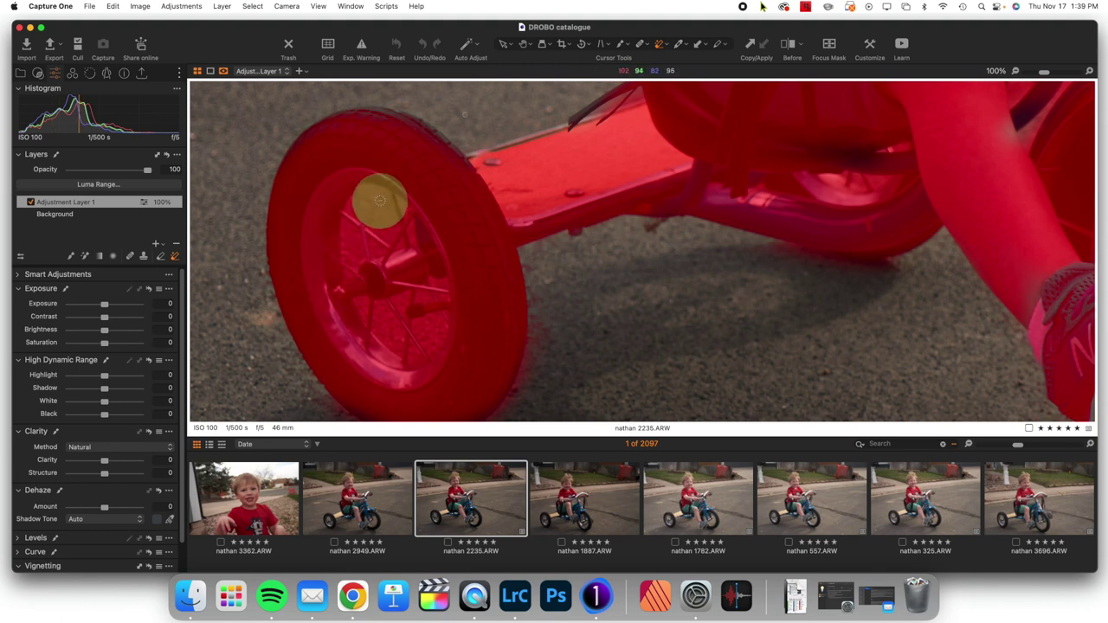
pyautogui.click(379, 202)
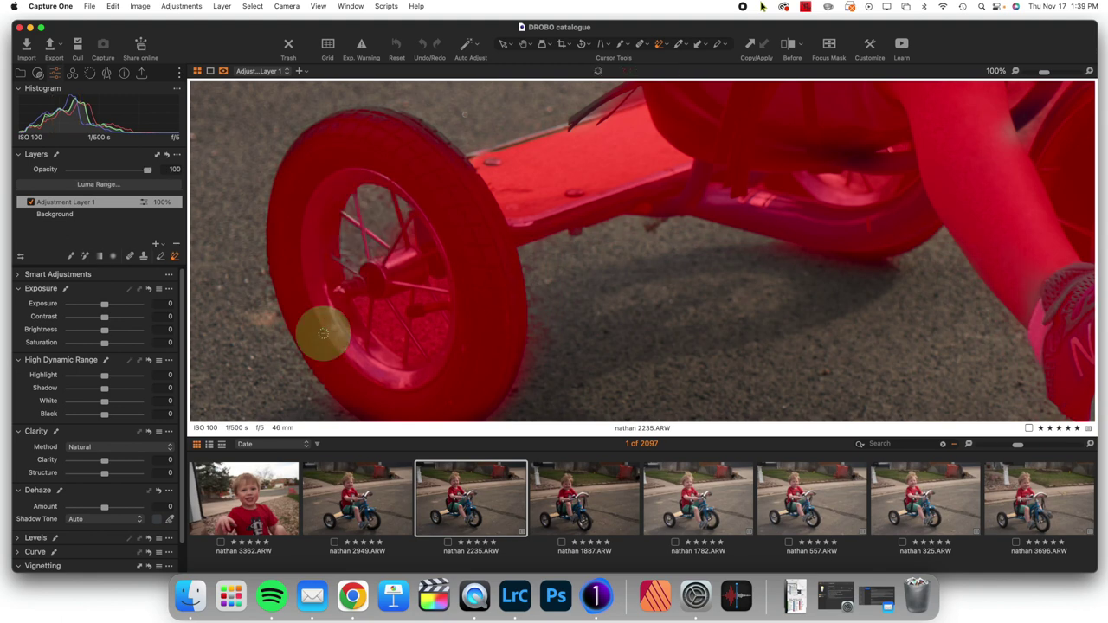
pyautogui.click(389, 329)
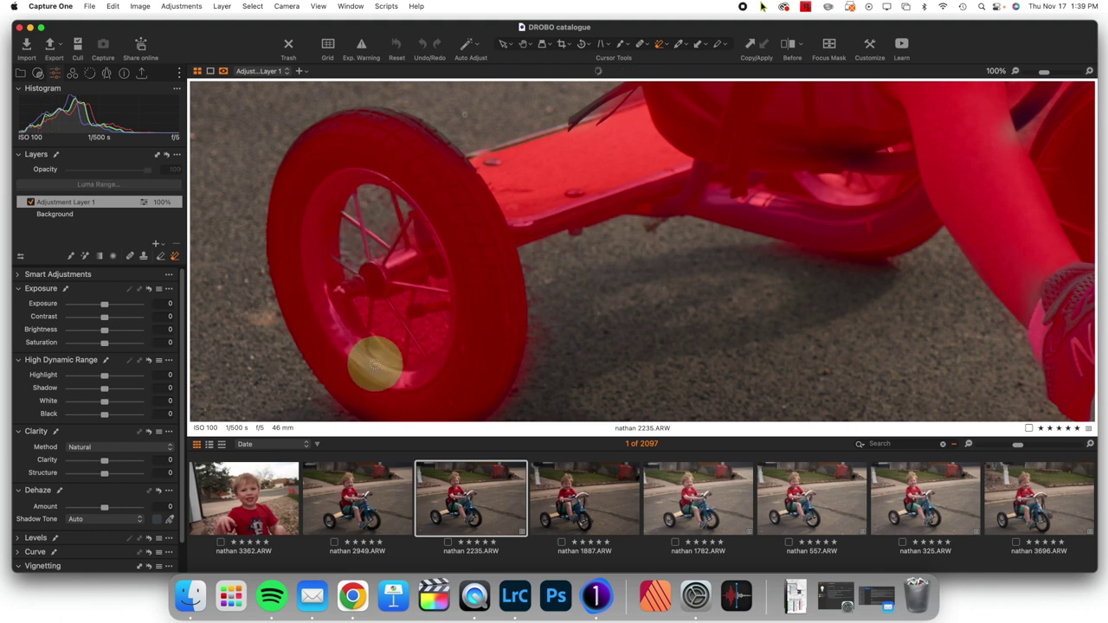
pyautogui.click(436, 322)
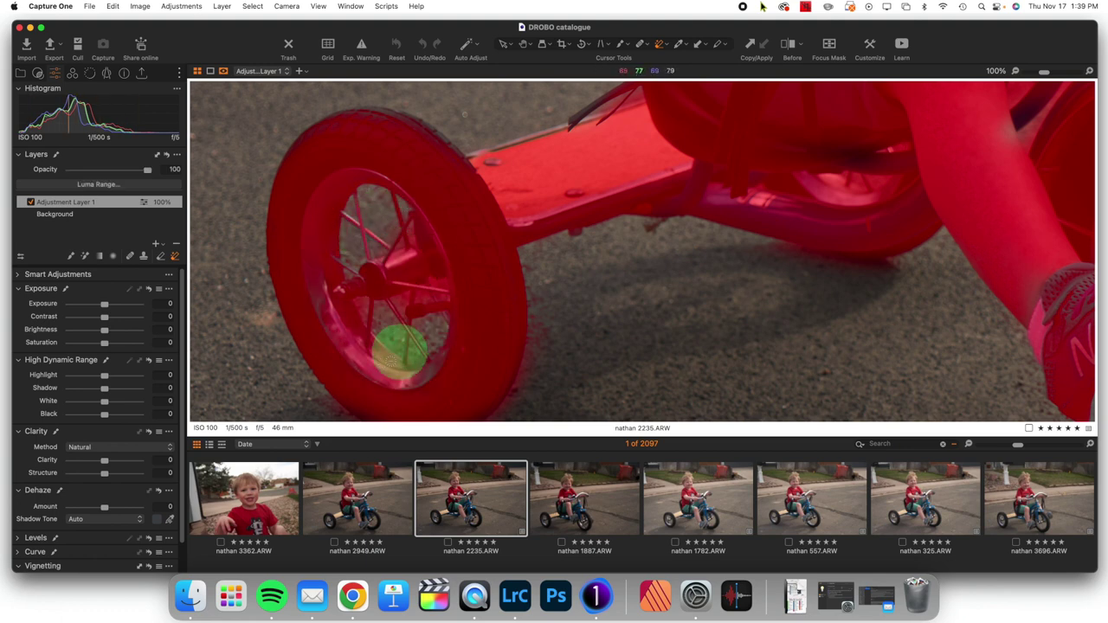
# Brush the near rear wheel's rim and tire back into the mask.
pyautogui.click(624, 47)
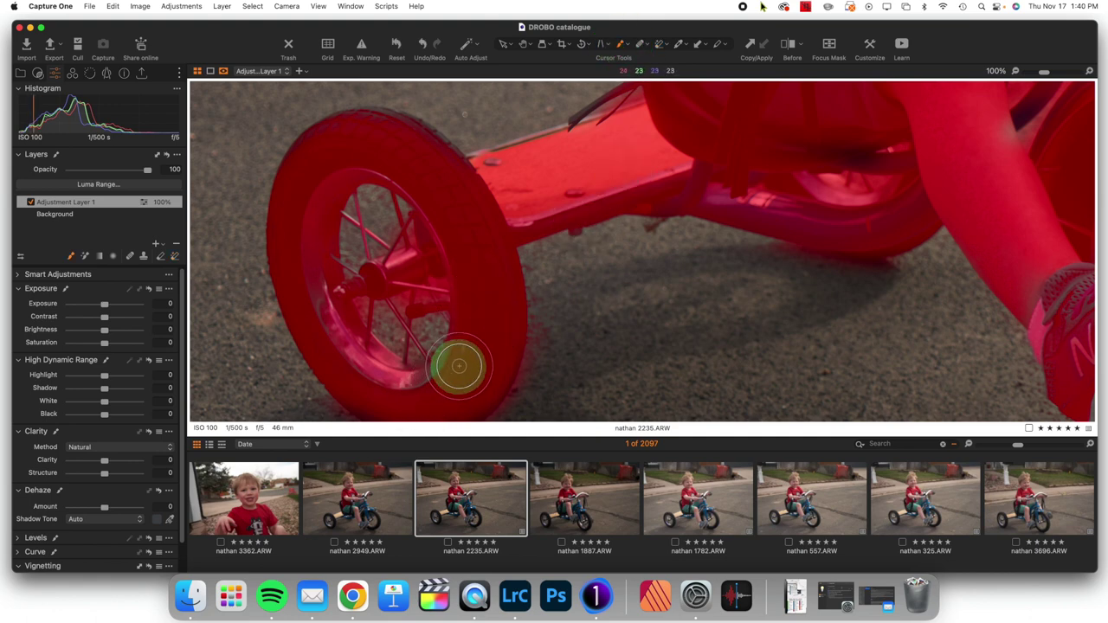
pyautogui.moveTo(468, 367)
pyautogui.mouseDown()
pyautogui.moveTo(392, 387)
pyautogui.moveTo(365, 376)
pyautogui.mouseUp()
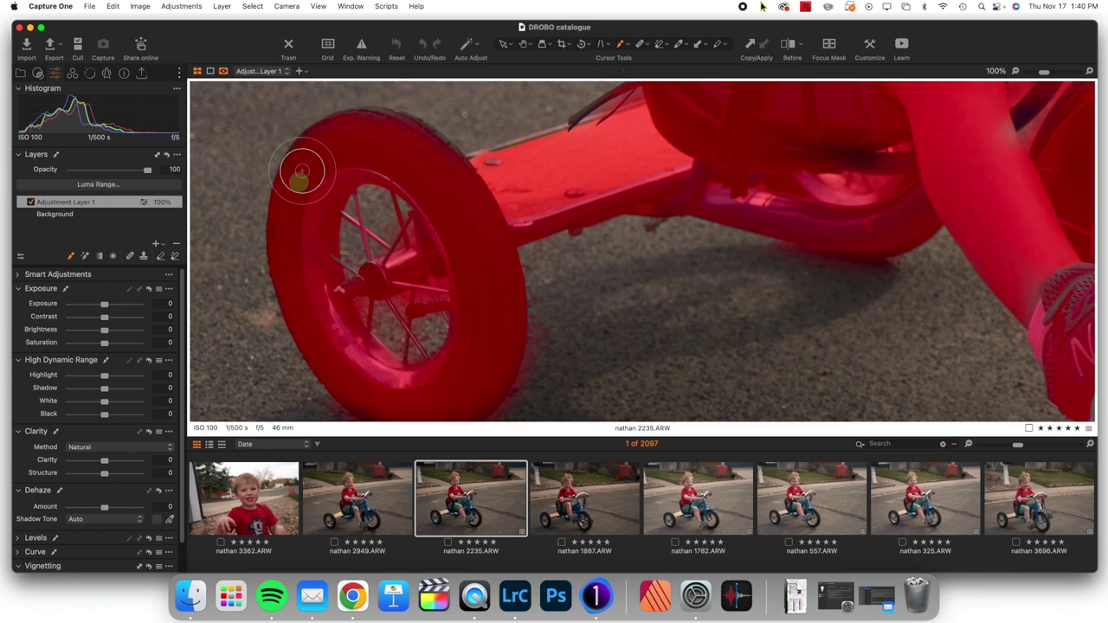
# Brush the near rear tire's outer edge, the rear deck's edge and the boy's lower leg into the mask.
pyautogui.moveTo(302, 169)
pyautogui.mouseDown()
pyautogui.moveTo(348, 133)
pyautogui.moveTo(420, 148)
pyautogui.moveTo(445, 169)
pyautogui.moveTo(390, 134)
pyautogui.moveTo(293, 158)
pyautogui.moveTo(324, 137)
pyautogui.moveTo(435, 151)
pyautogui.moveTo(451, 176)
pyautogui.moveTo(544, 151)
pyautogui.mouseUp()
pyautogui.click(431, 160)
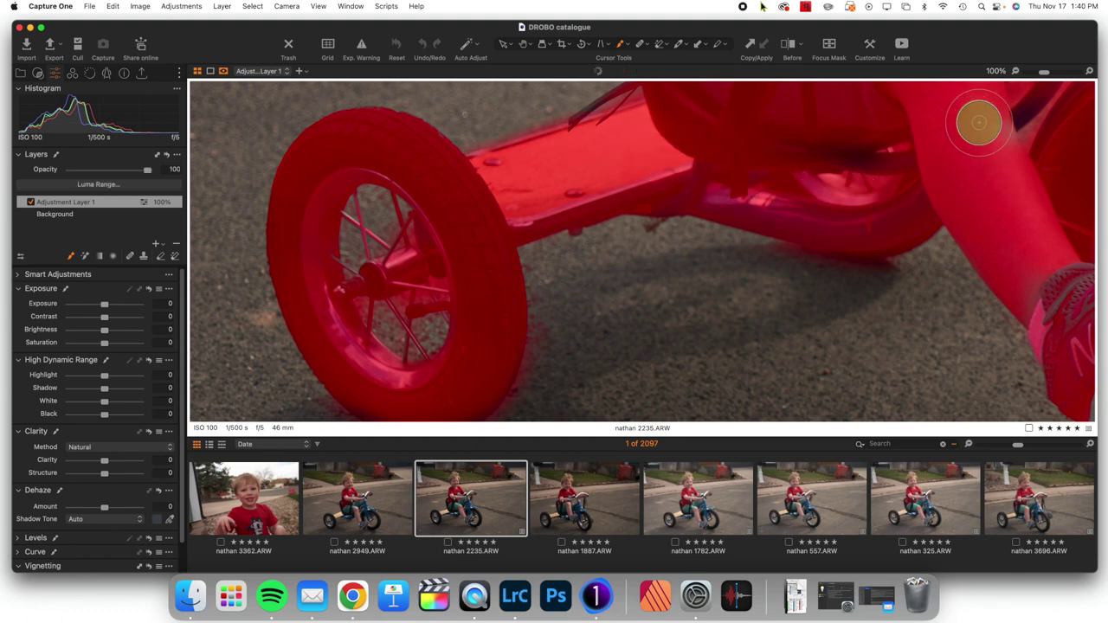
pyautogui.moveTo(979, 122); pyautogui.dragTo(981, 138)
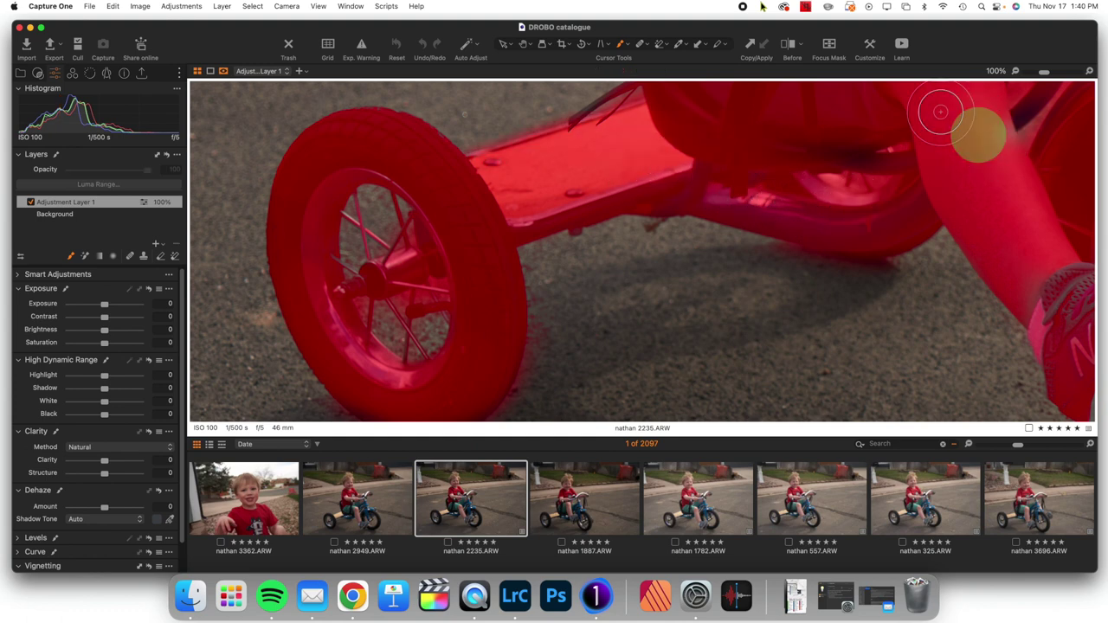
# Brush the boy's shoe, from the ankle collar down to the sole, fully into the mask.
pyautogui.click(524, 47)
pyautogui.moveTo(905, 332)
pyautogui.mouseDown()
pyautogui.moveTo(650, 309)
pyautogui.moveTo(513, 247)
pyautogui.mouseUp()
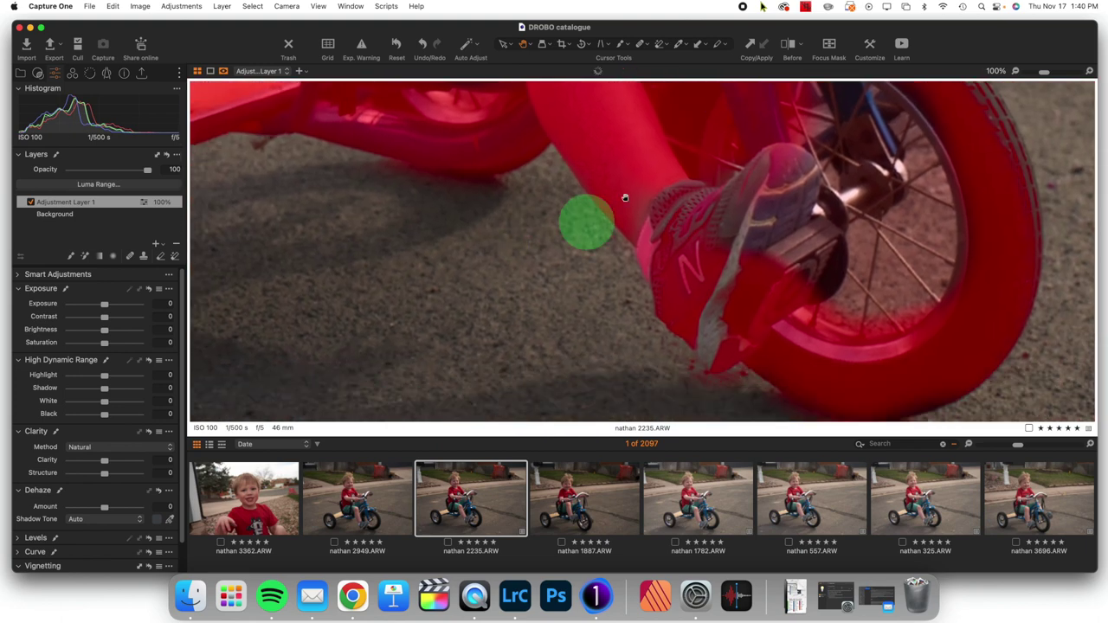
pyautogui.click(619, 43)
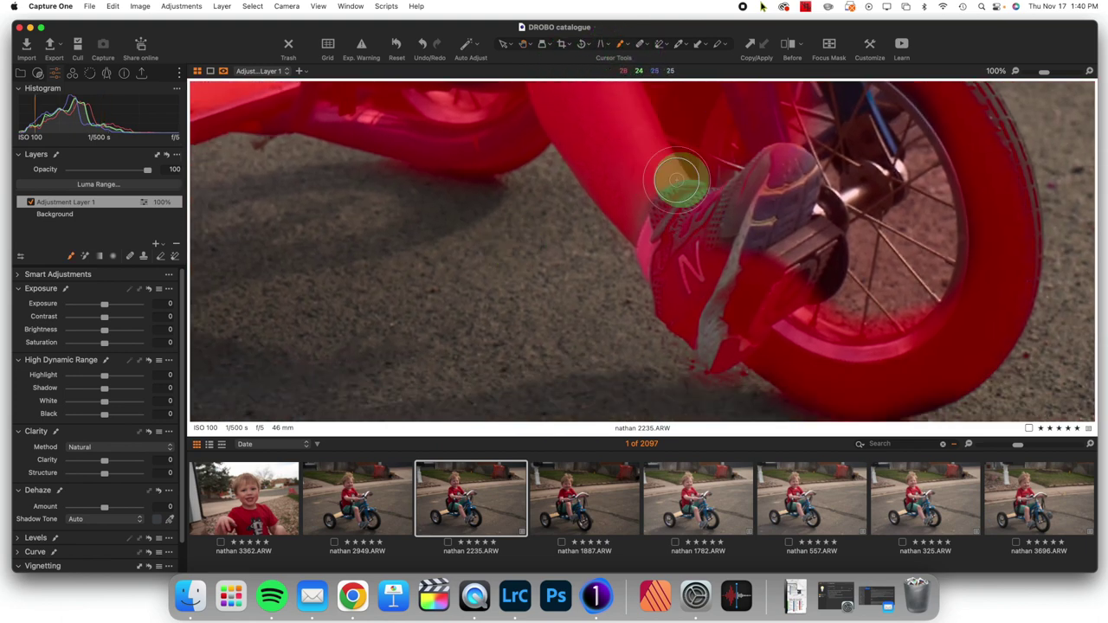
pyautogui.moveTo(677, 180)
pyautogui.mouseDown()
pyautogui.moveTo(661, 173)
pyautogui.moveTo(773, 141)
pyautogui.moveTo(781, 247)
pyautogui.mouseUp()
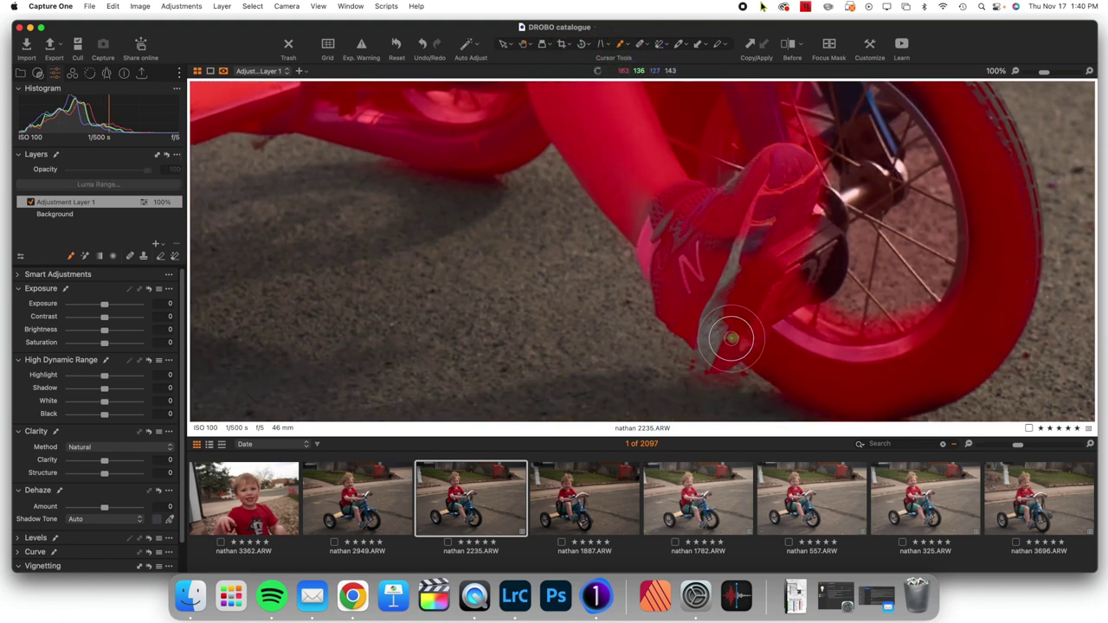
pyautogui.moveTo(731, 338)
pyautogui.mouseDown()
pyautogui.moveTo(653, 260)
pyautogui.moveTo(646, 214)
pyautogui.moveTo(686, 230)
pyautogui.moveTo(701, 299)
pyautogui.moveTo(761, 238)
pyautogui.moveTo(758, 210)
pyautogui.moveTo(727, 315)
pyautogui.moveTo(730, 212)
pyautogui.moveTo(748, 192)
pyautogui.moveTo(736, 200)
pyautogui.moveTo(742, 268)
pyautogui.moveTo(781, 220)
pyautogui.moveTo(741, 211)
pyautogui.moveTo(722, 240)
pyautogui.mouseUp()
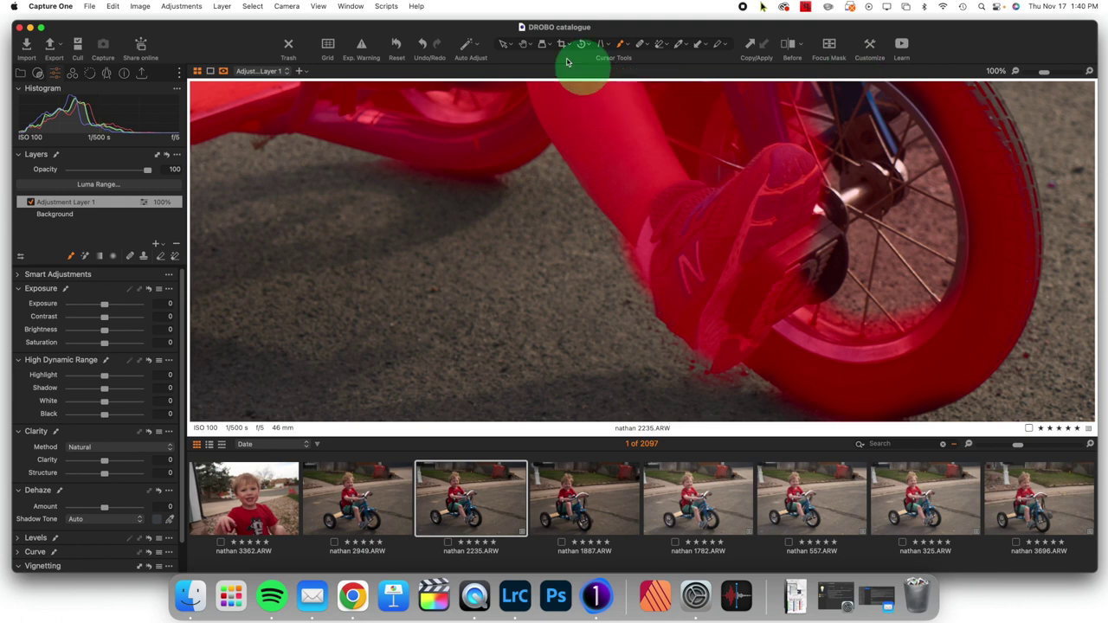
# Brush the front tire's outer tread and the front fender into the mask.
pyautogui.moveTo(855, 168)
pyautogui.mouseDown()
pyautogui.moveTo(769, 219)
pyautogui.moveTo(868, 181)
pyautogui.moveTo(866, 328)
pyautogui.mouseUp()
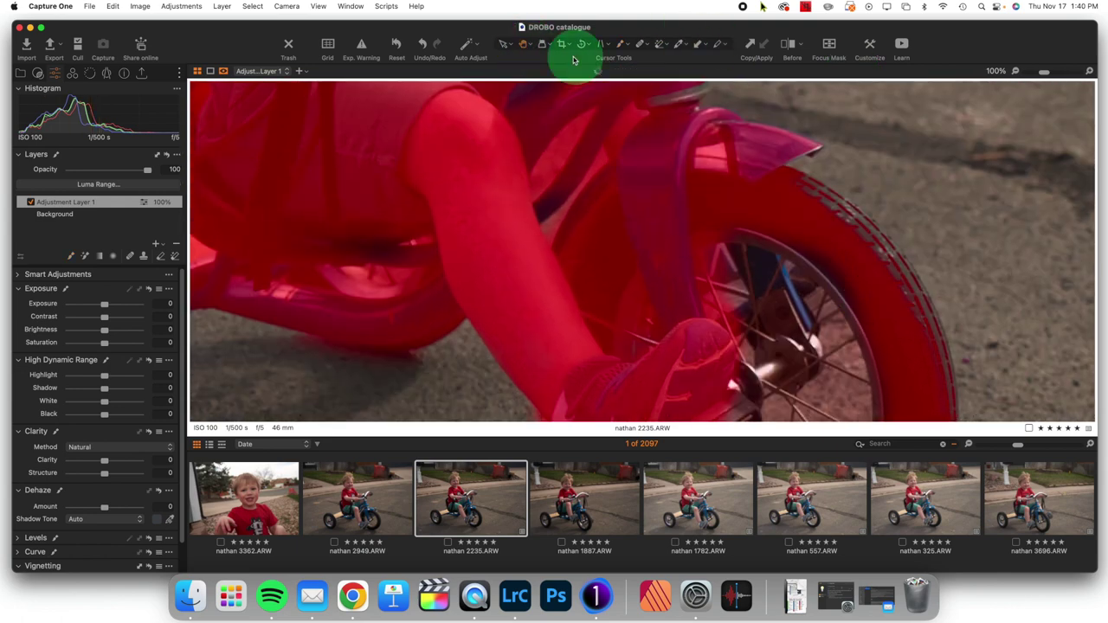
pyautogui.click(620, 48)
pyautogui.click(786, 193)
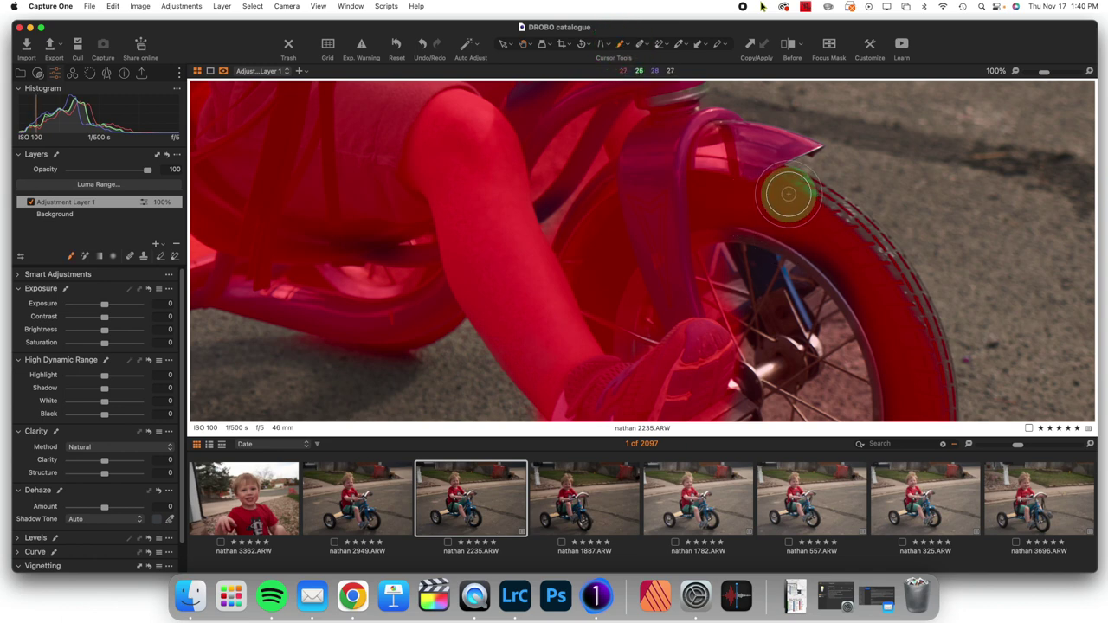
pyautogui.moveTo(890, 279)
pyautogui.mouseDown()
pyautogui.moveTo(928, 407)
pyautogui.moveTo(919, 343)
pyautogui.moveTo(938, 404)
pyautogui.moveTo(925, 349)
pyautogui.moveTo(876, 257)
pyautogui.moveTo(766, 184)
pyautogui.moveTo(758, 217)
pyautogui.moveTo(746, 145)
pyautogui.moveTo(734, 161)
pyautogui.moveTo(763, 146)
pyautogui.moveTo(719, 148)
pyautogui.mouseUp()
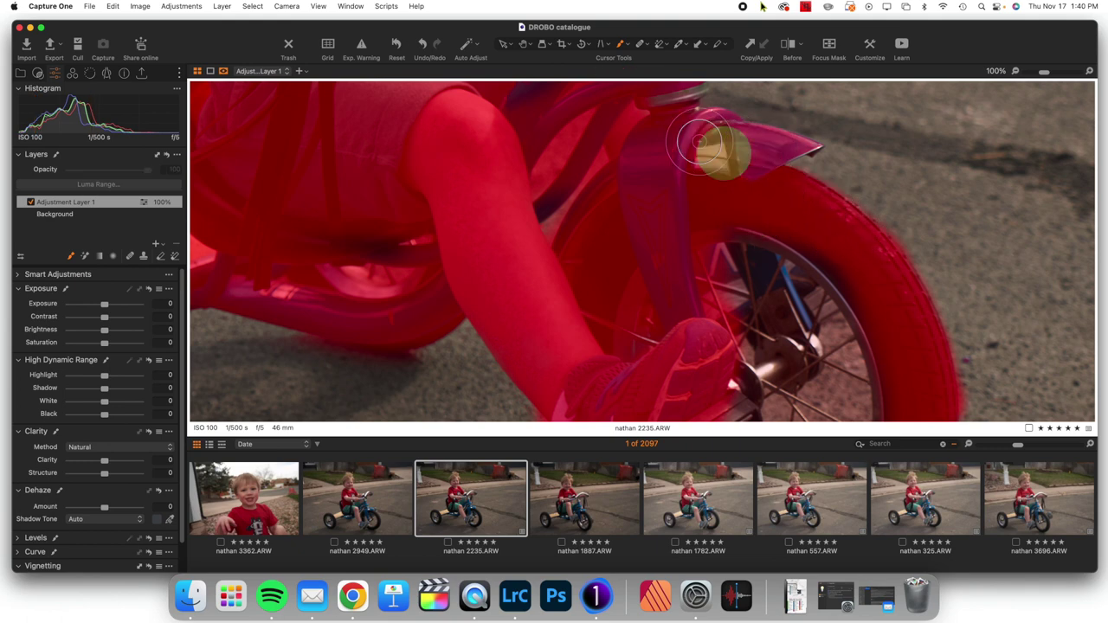
# Reduce the mask brush size and paint the tricycle's handlebar and its stem clamp into the mask.
pyautogui.click(523, 45)
pyautogui.moveTo(919, 173); pyautogui.dragTo(1082, 431)
pyautogui.moveTo(1006, 181); pyautogui.dragTo(799, 111)
pyautogui.click(619, 44)
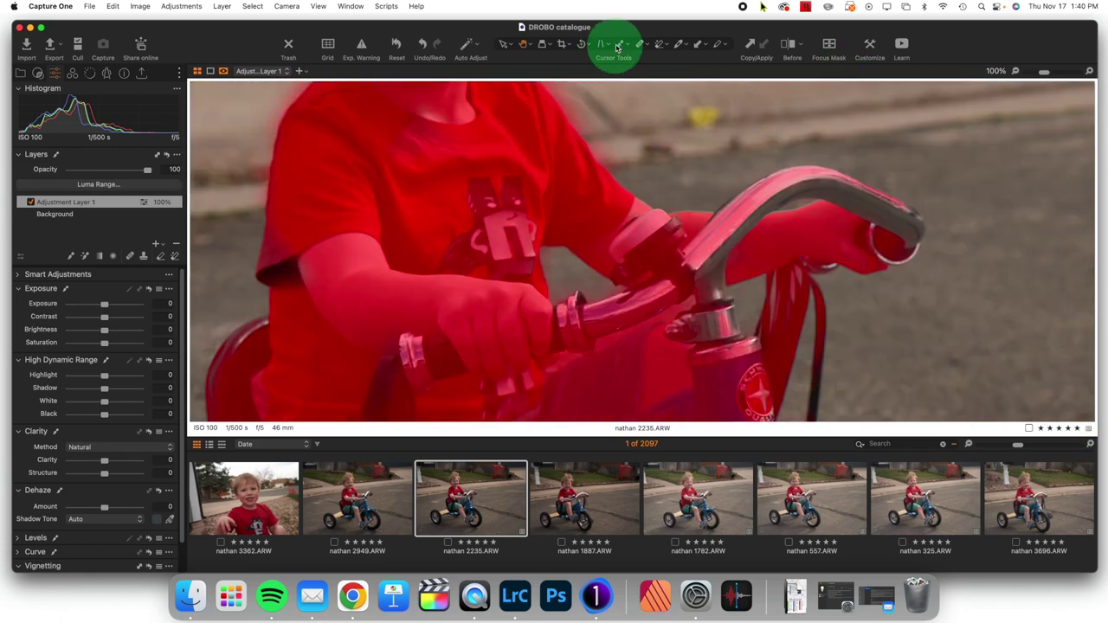
pyautogui.rightClick(794, 220)
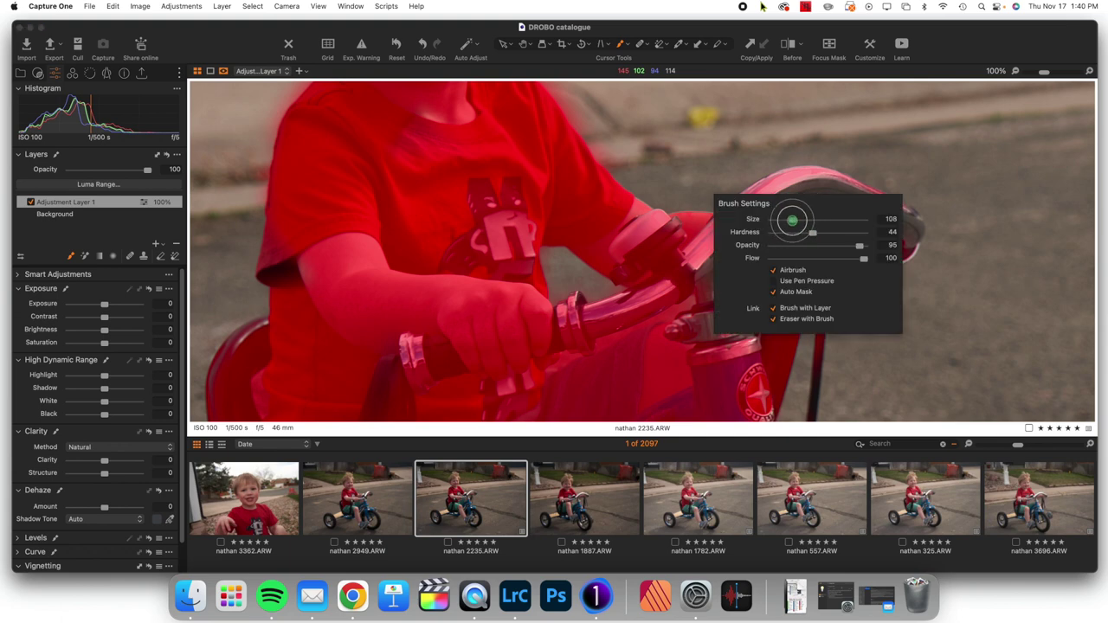
pyautogui.moveTo(697, 253); pyautogui.dragTo(730, 222)
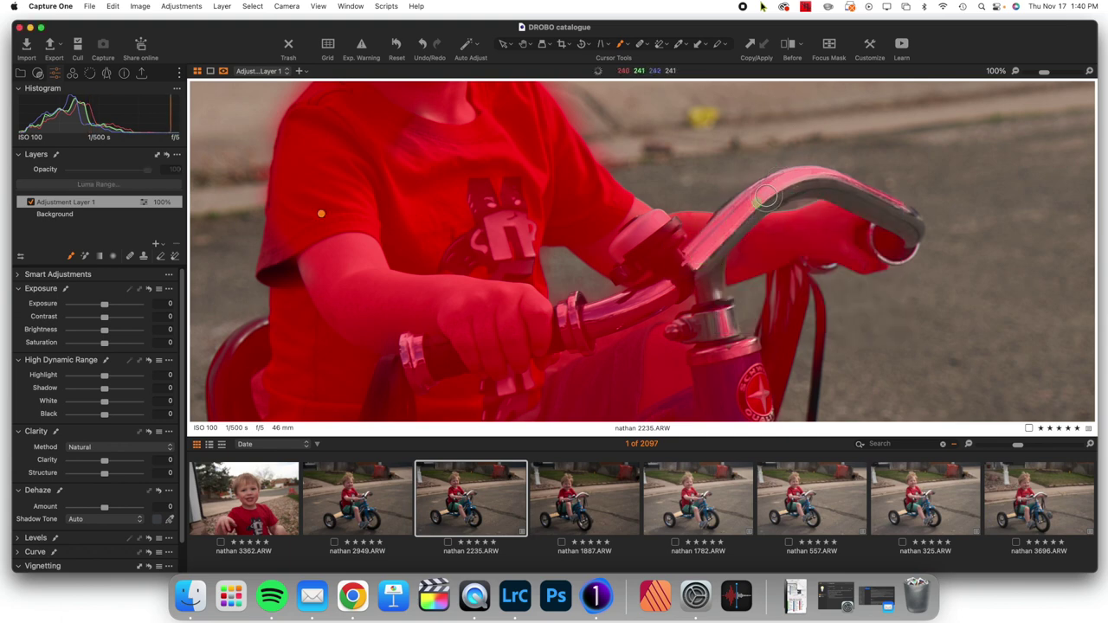
pyautogui.moveTo(818, 181); pyautogui.dragTo(907, 227)
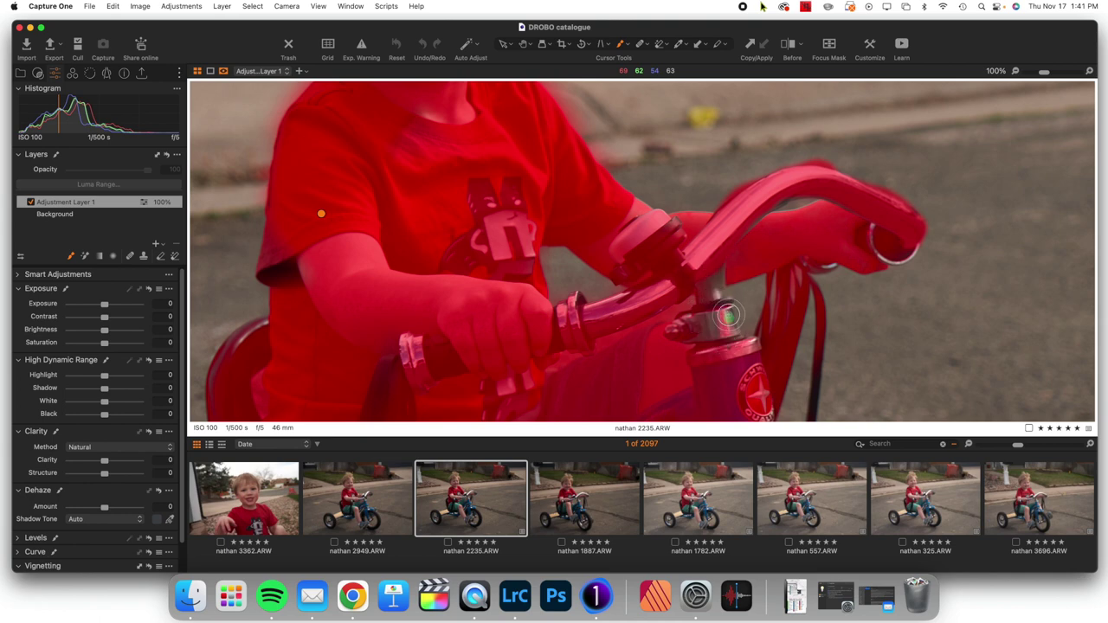
pyautogui.moveTo(729, 316)
pyautogui.mouseDown()
pyautogui.moveTo(739, 276)
pyautogui.moveTo(768, 242)
pyautogui.moveTo(750, 268)
pyautogui.mouseUp()
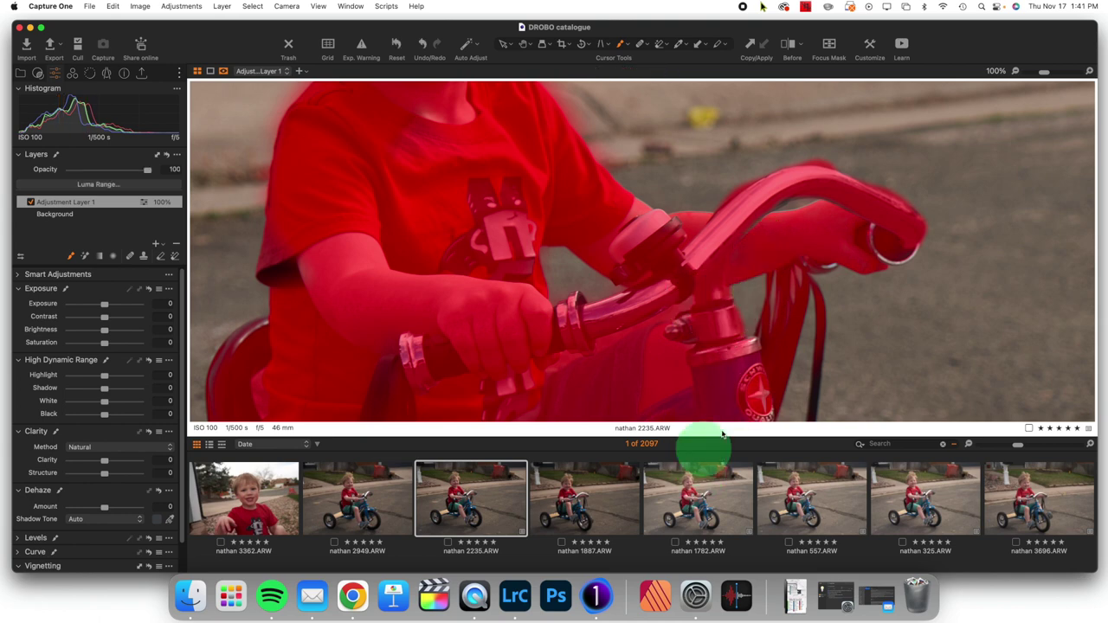
# Use the Magic Eraser to clean up mask overspill around the handlebar and the boy's head.
pyautogui.click(659, 48)
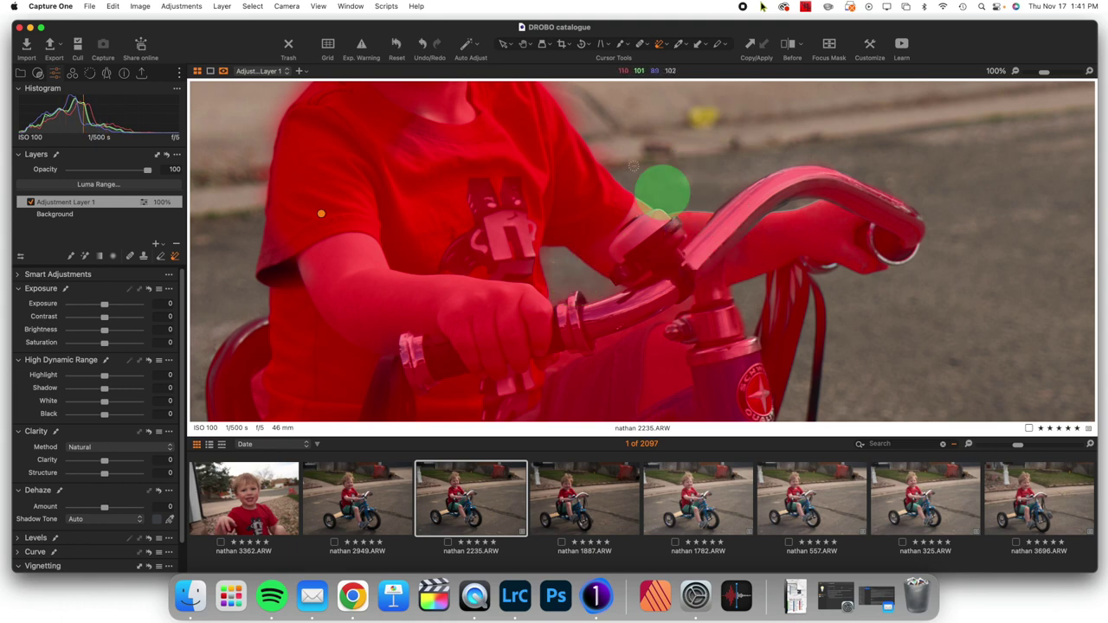
pyautogui.click(522, 43)
pyautogui.moveTo(657, 177); pyautogui.dragTo(784, 442)
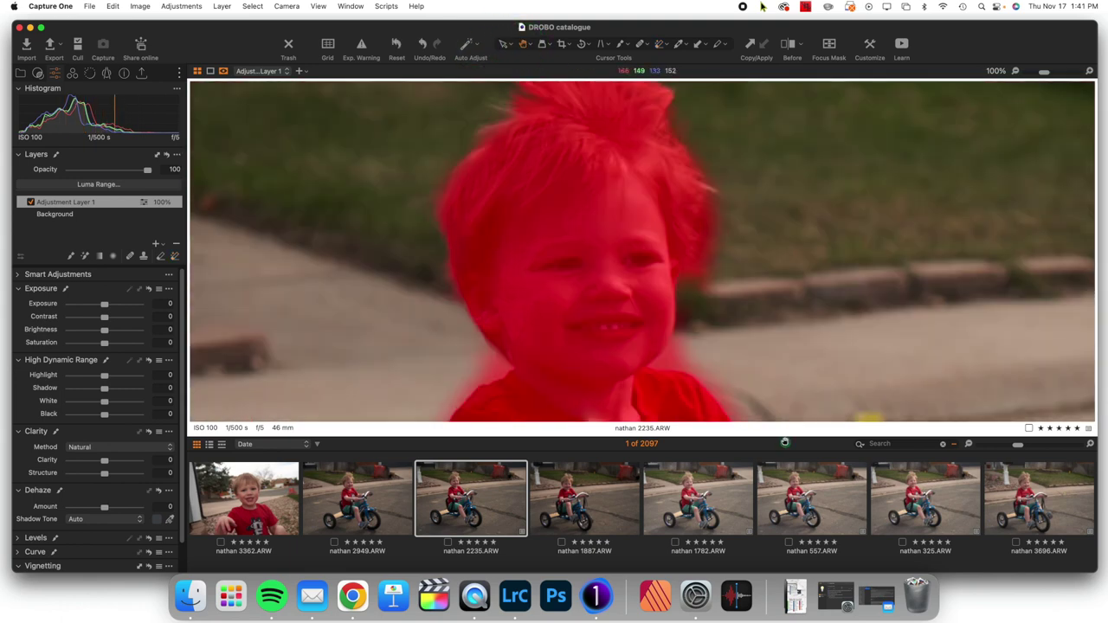
pyautogui.click(657, 44)
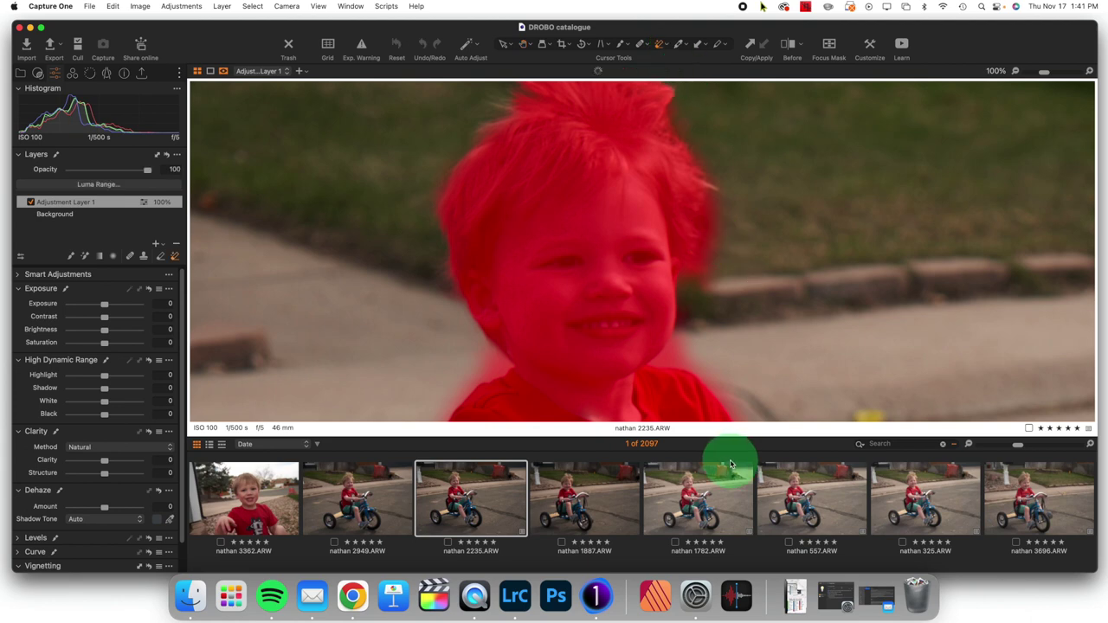
pyautogui.scroll(-5, 719, 245)
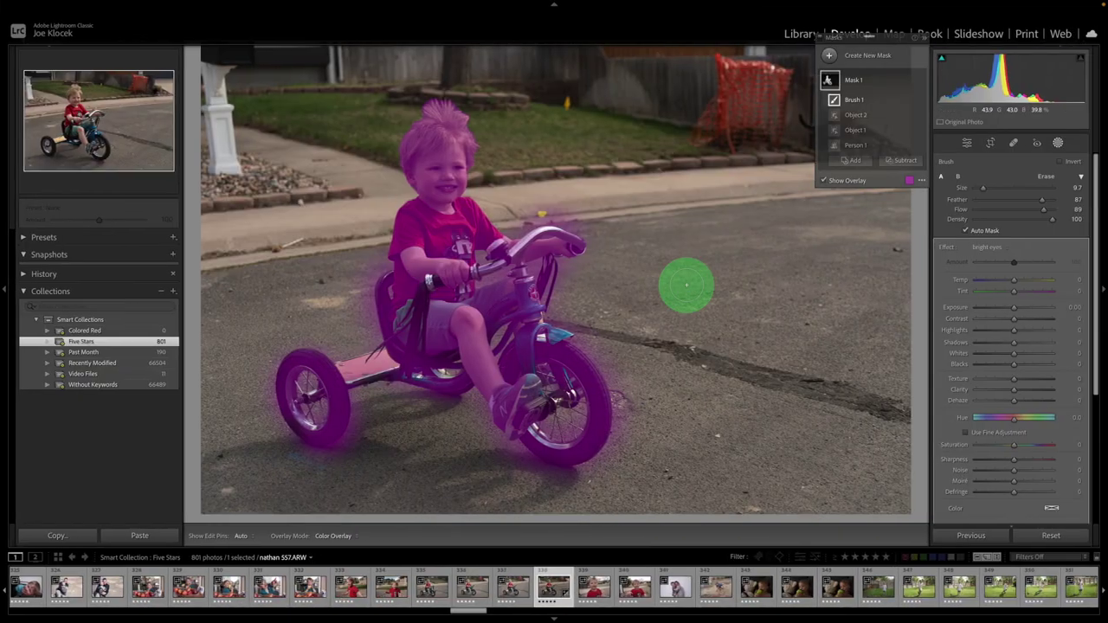
# Switch to Lightroom Classic and access the Masking tool for the masked tricycle photo.
pyautogui.click(1058, 143)
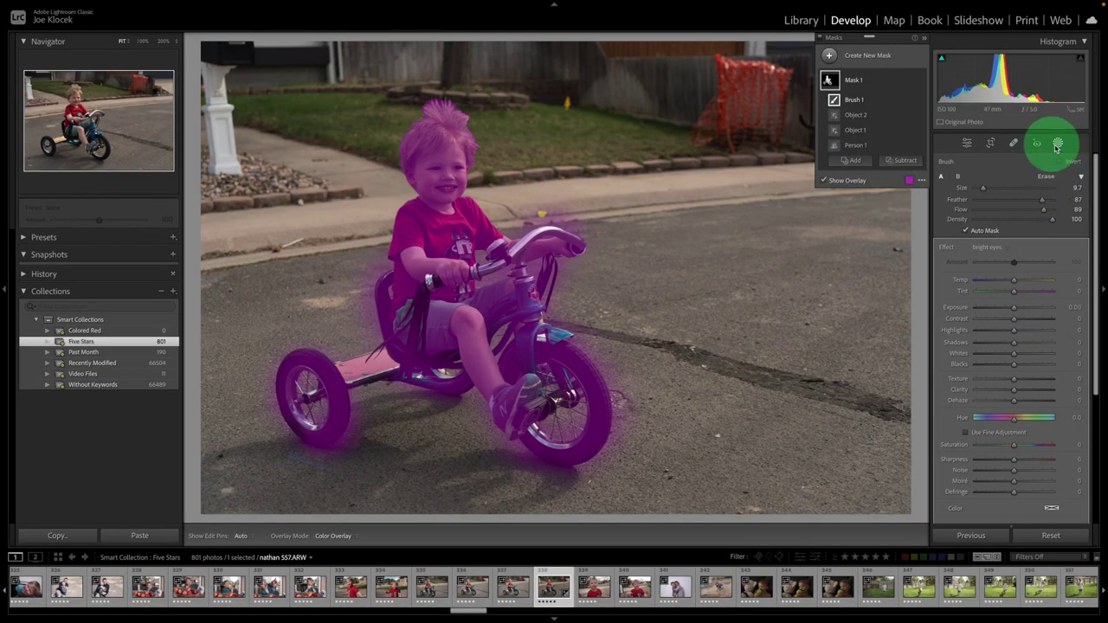